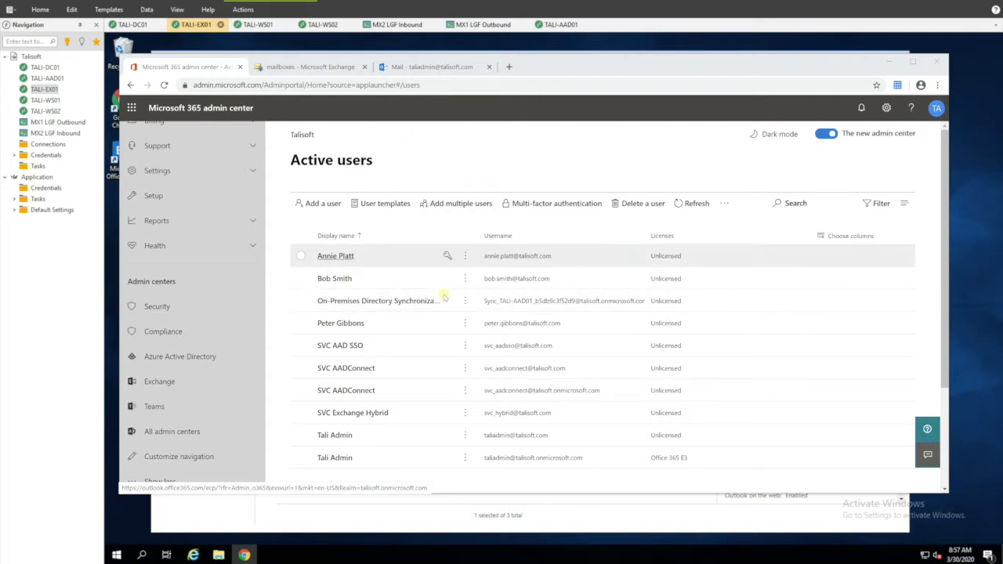
Step: Assign the first user an Office 365 E3 licence and save, leaving 23 of 25 available
left_click(302, 256)
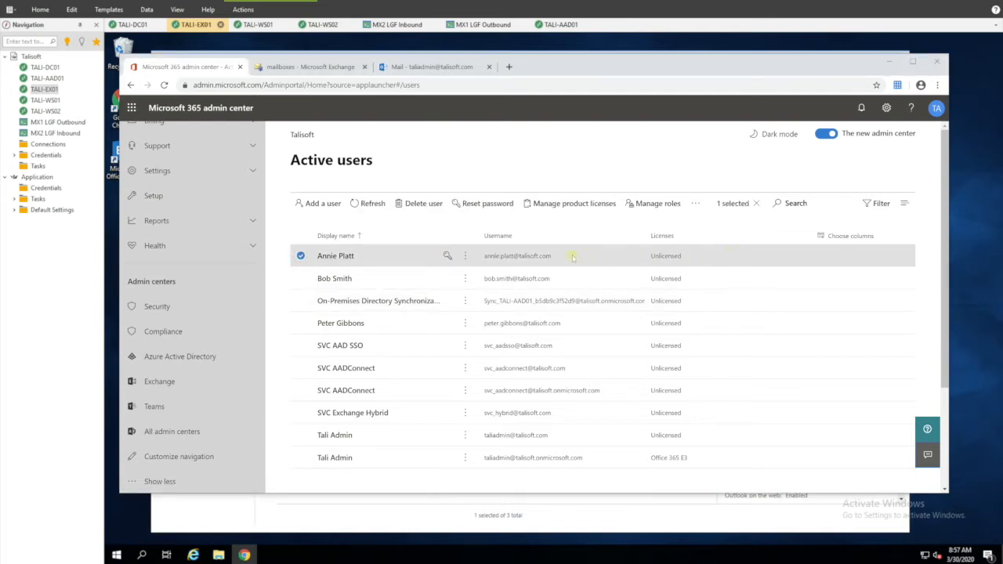
left_click(523, 255)
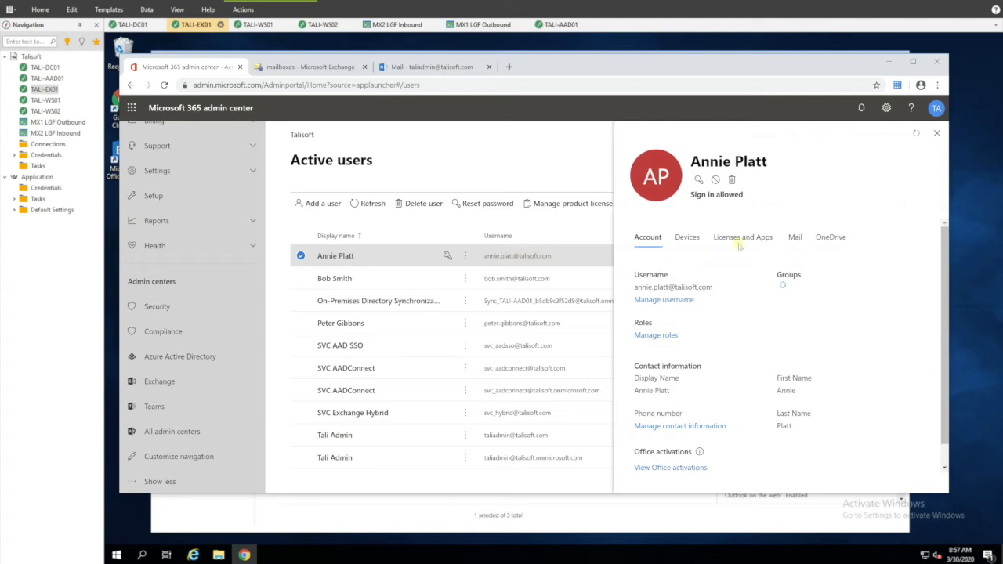
left_click(732, 238)
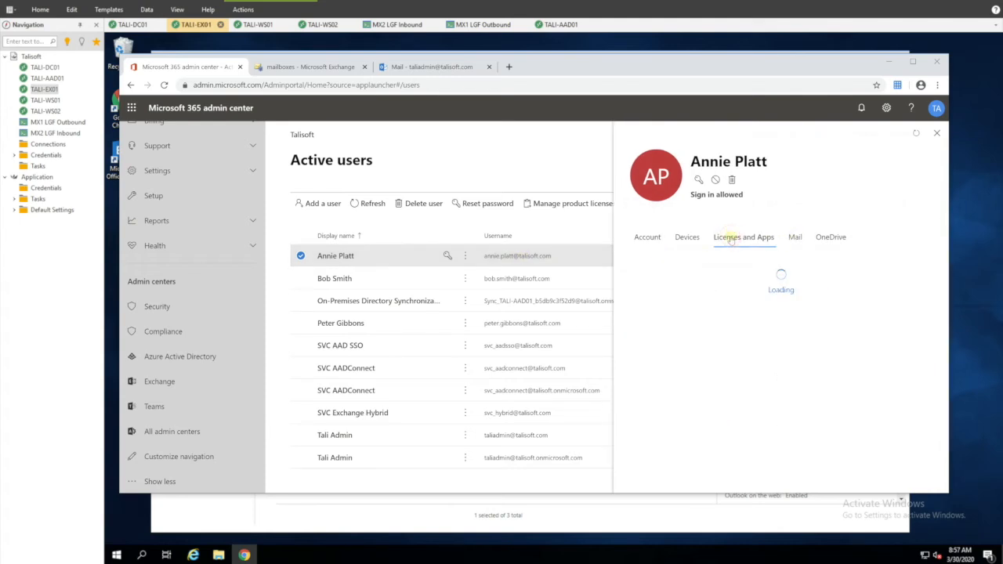
left_click(639, 363)
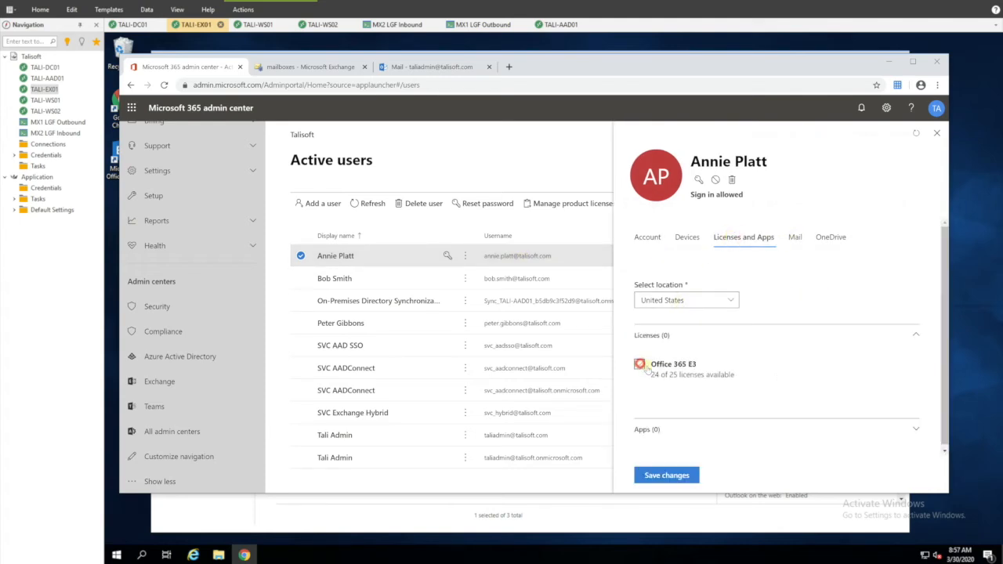
scroll(702, 386, "down", 1)
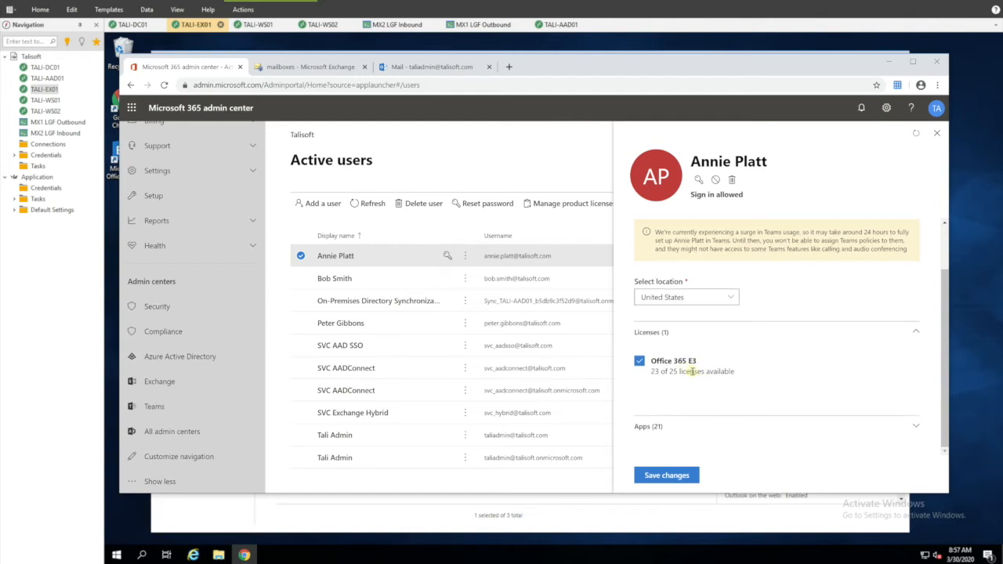
left_click(667, 476)
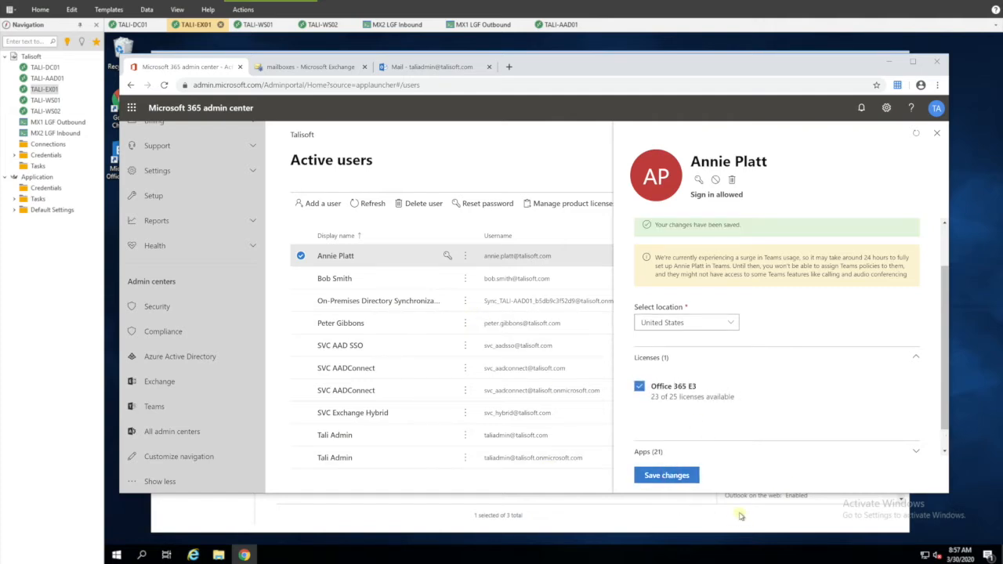
left_click(937, 132)
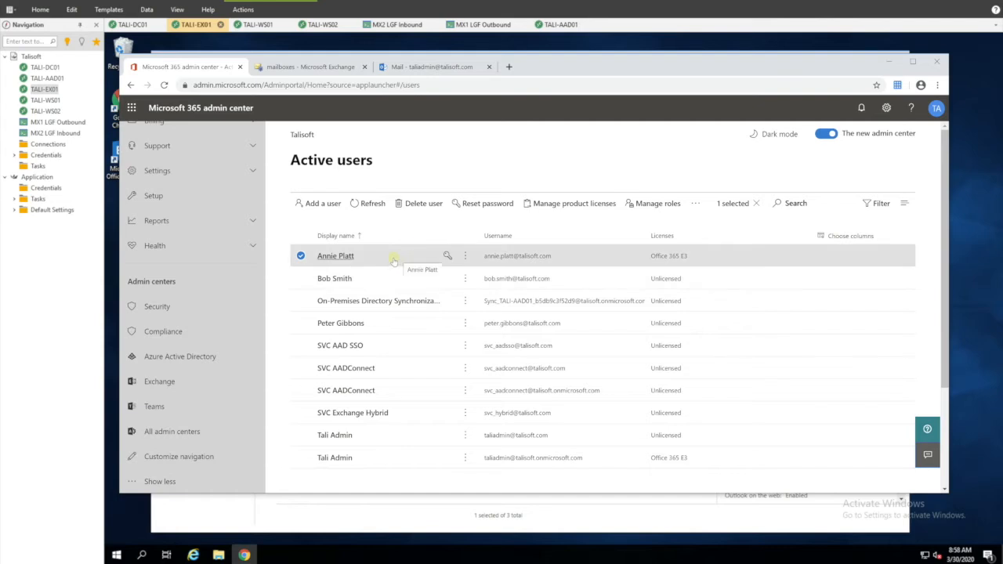
Step: Go to the Exchange admin center's recipients migration page and open the new-batch + menu
left_click(301, 256)
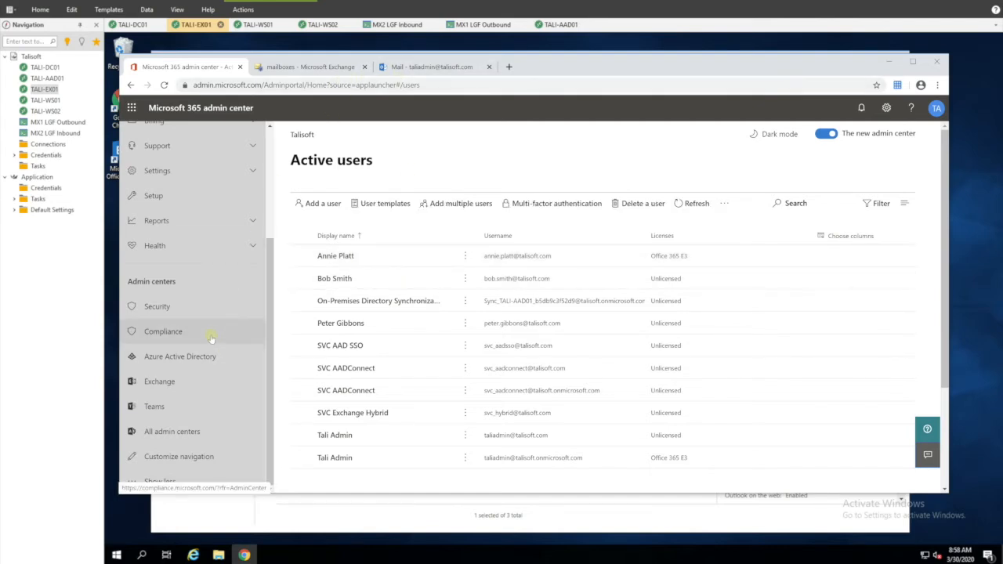
left_click(159, 382)
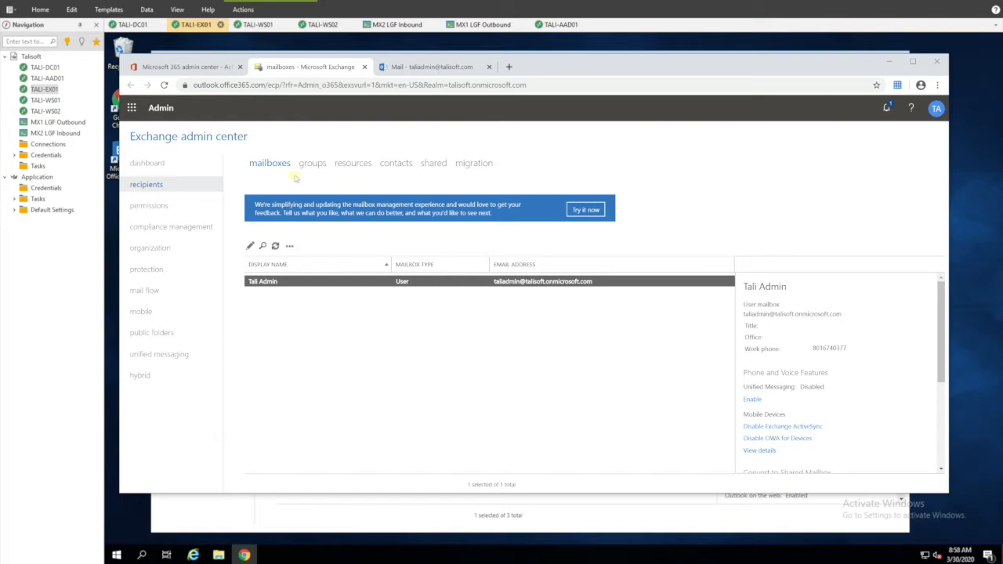
left_click(477, 164)
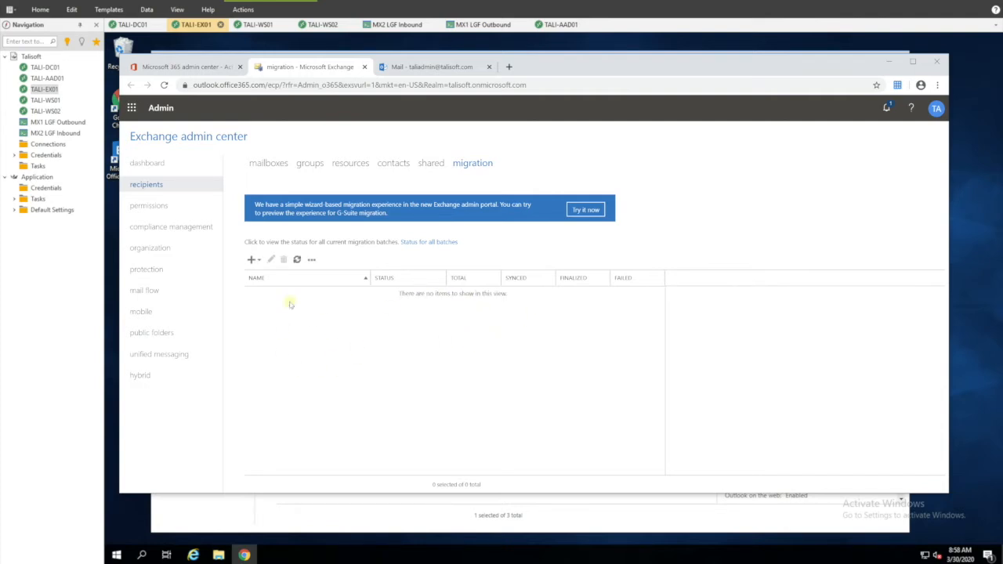
left_click(253, 259)
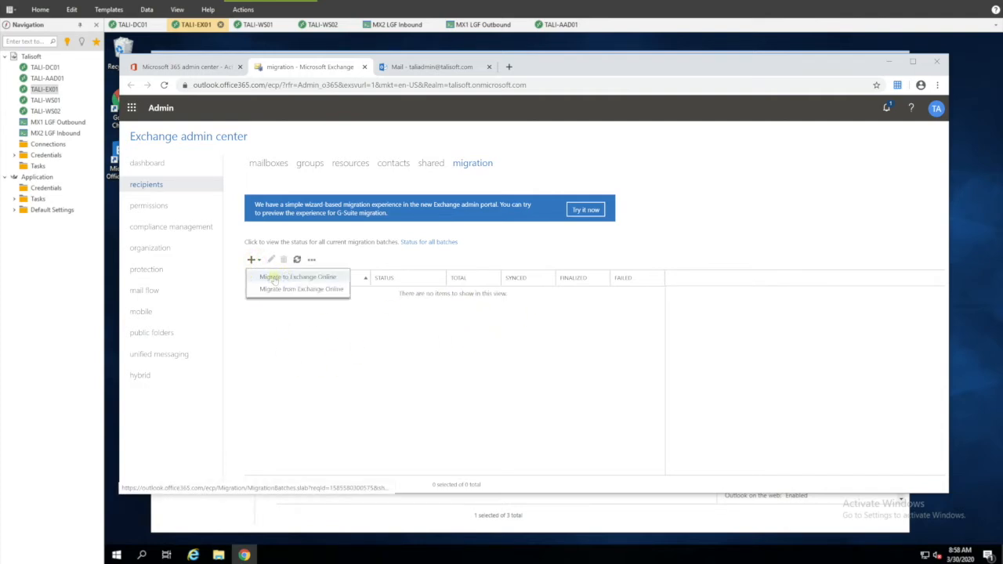
Step: Start a remote move migration to Exchange Online with one user's mailbox added to the batch
left_click(299, 278)
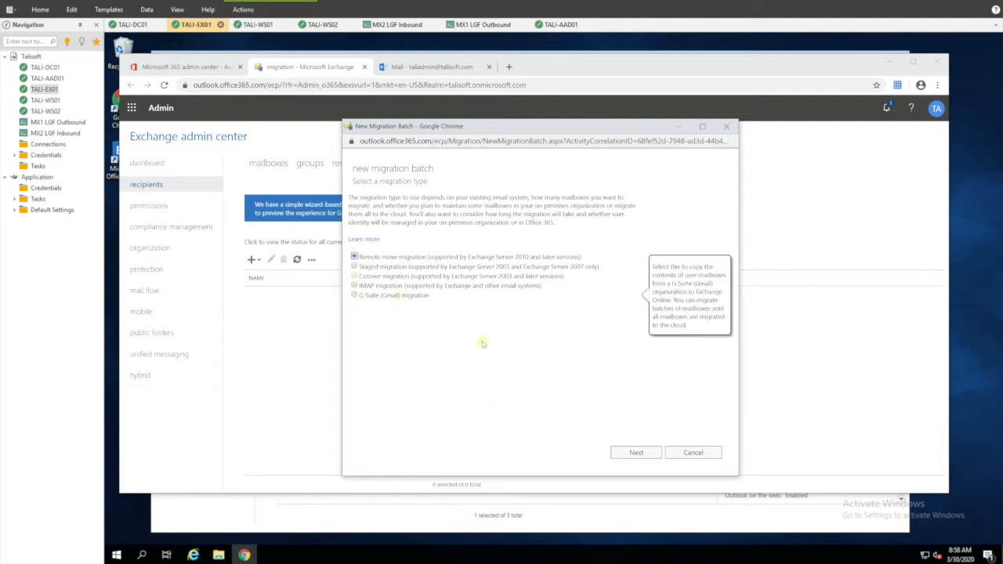
left_click(632, 453)
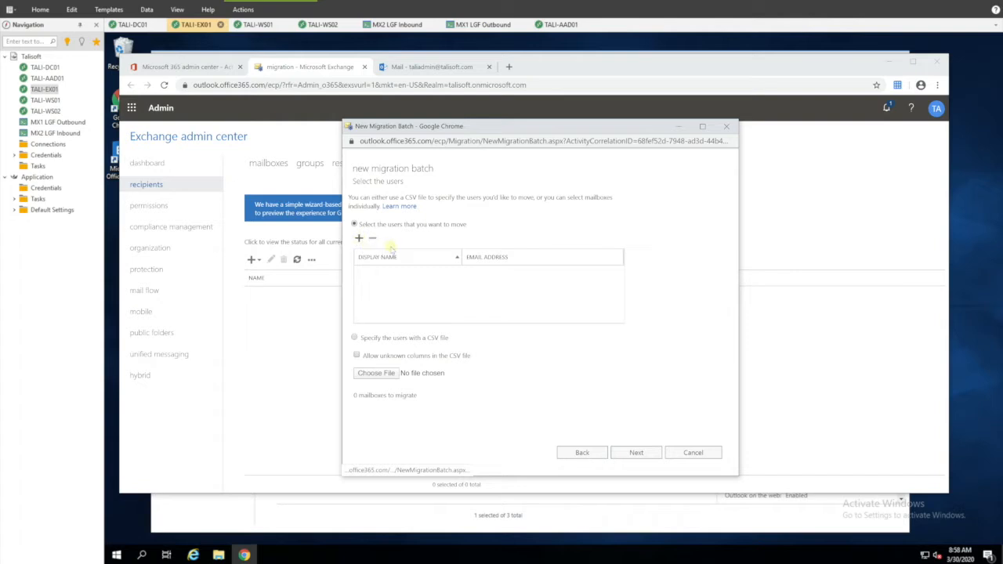
left_click(359, 239)
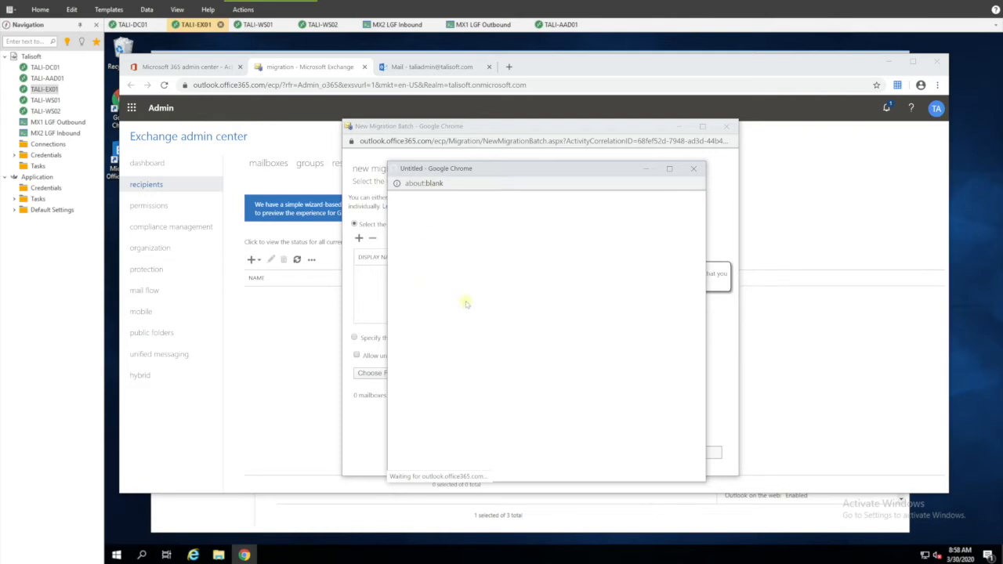
double_click(427, 244)
left_click(609, 459)
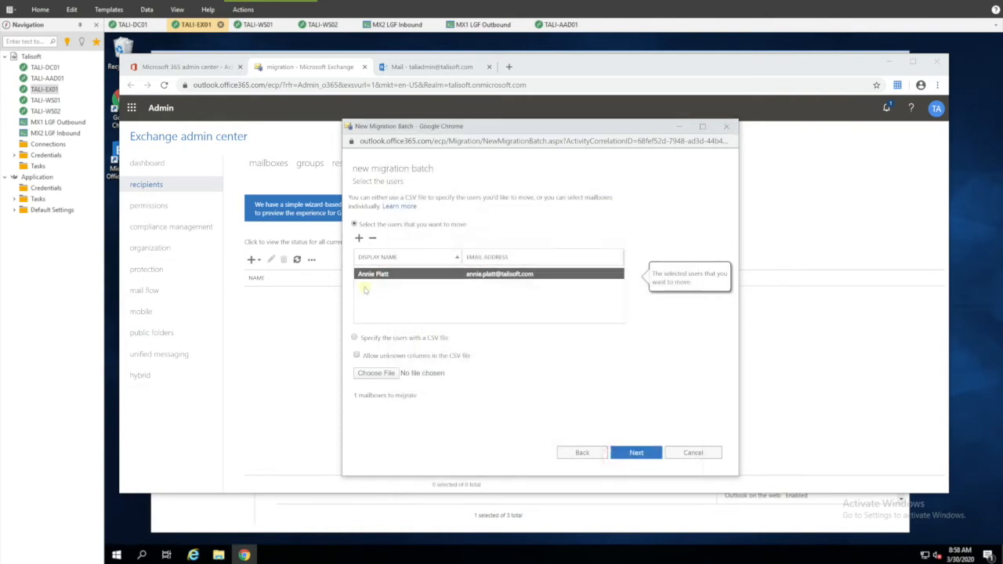
left_click(651, 454)
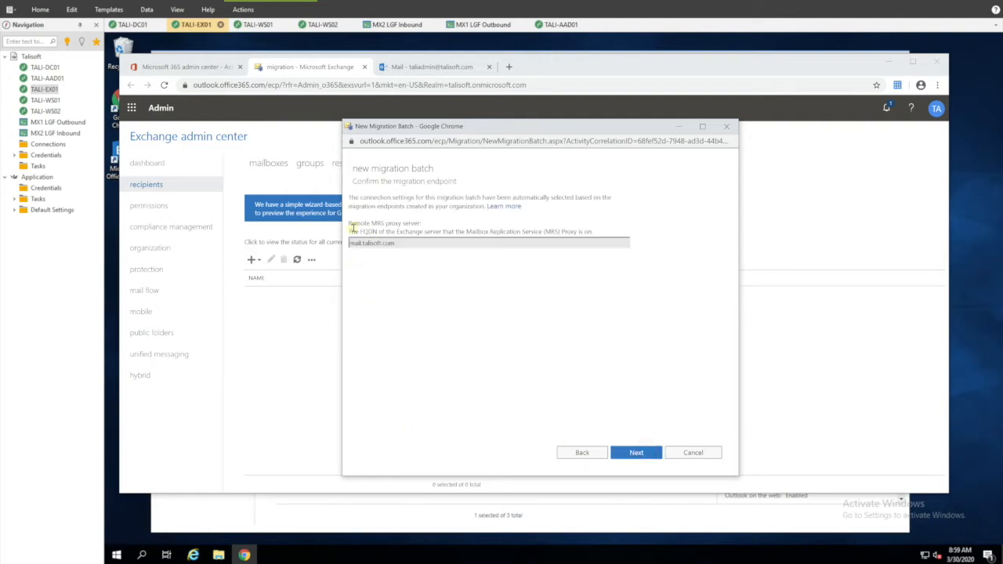
Step: Accept the mail.talisoft.com endpoint, keep archive moving, and set bad and large item limits to 100
left_click(644, 454)
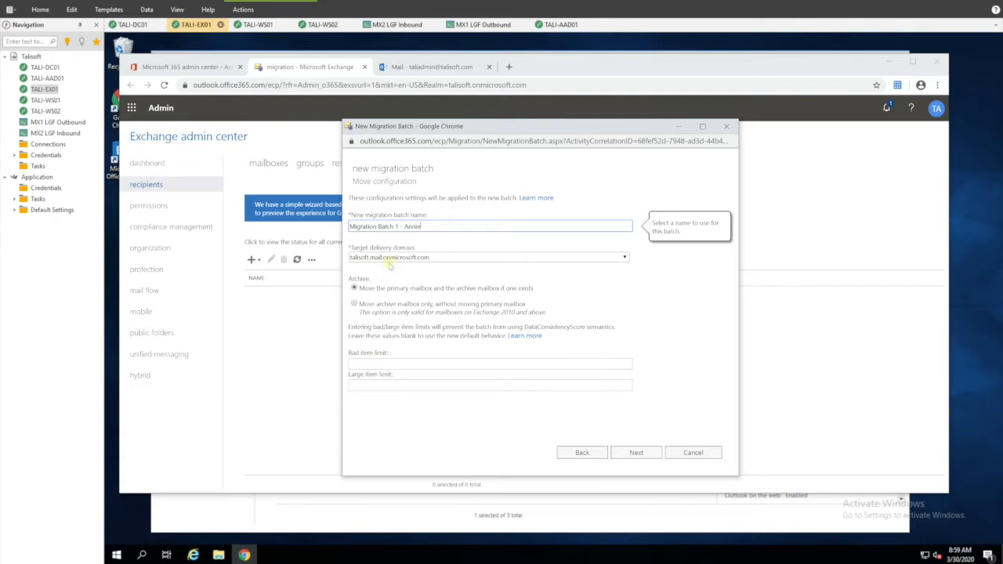
left_click(401, 289)
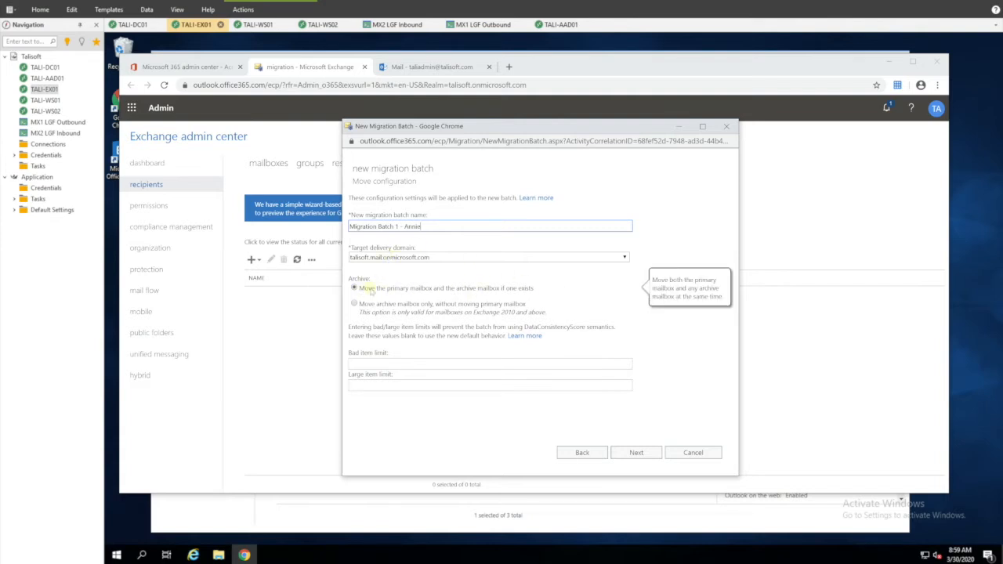
left_click(406, 364)
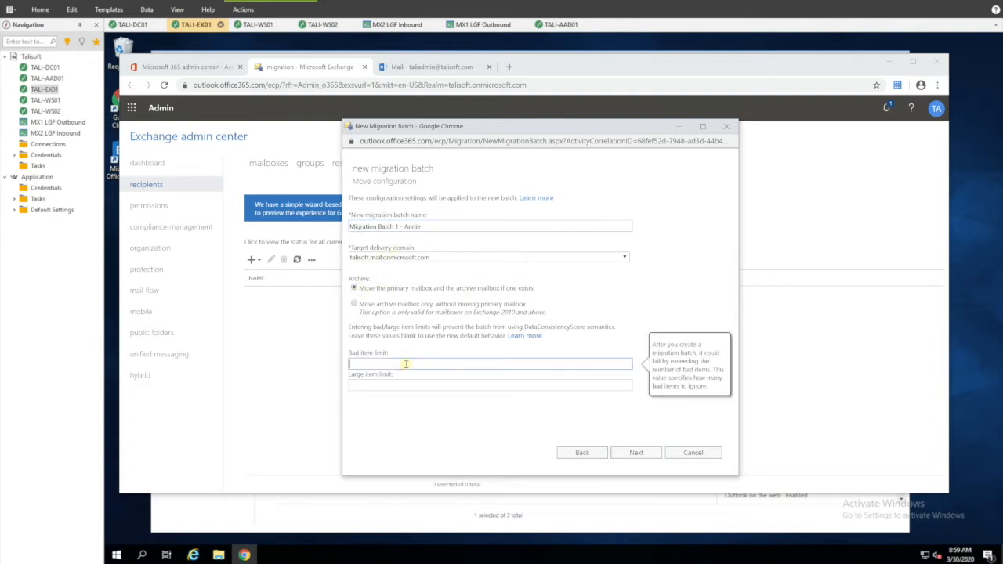
key("Tab")
type("1")
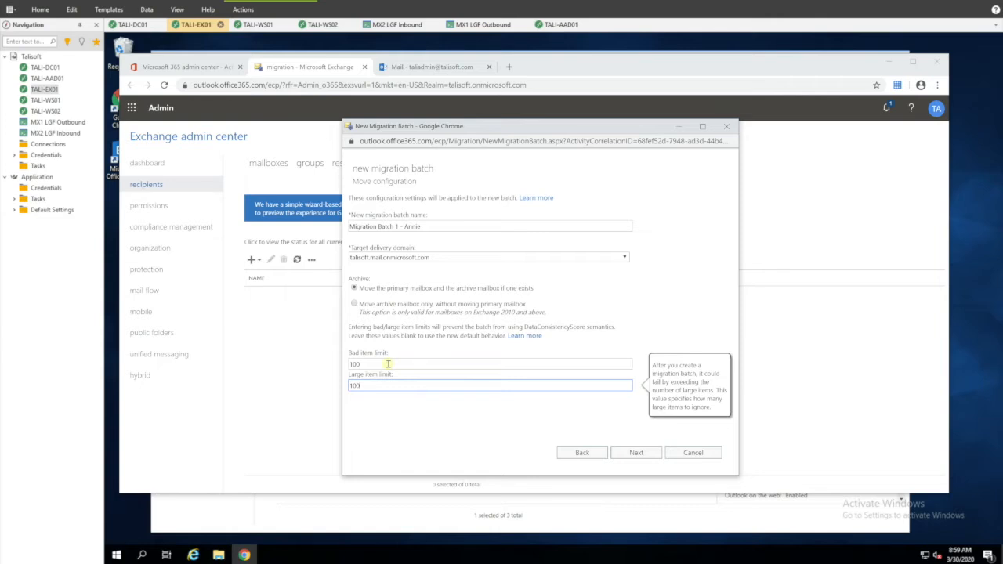
left_click(642, 454)
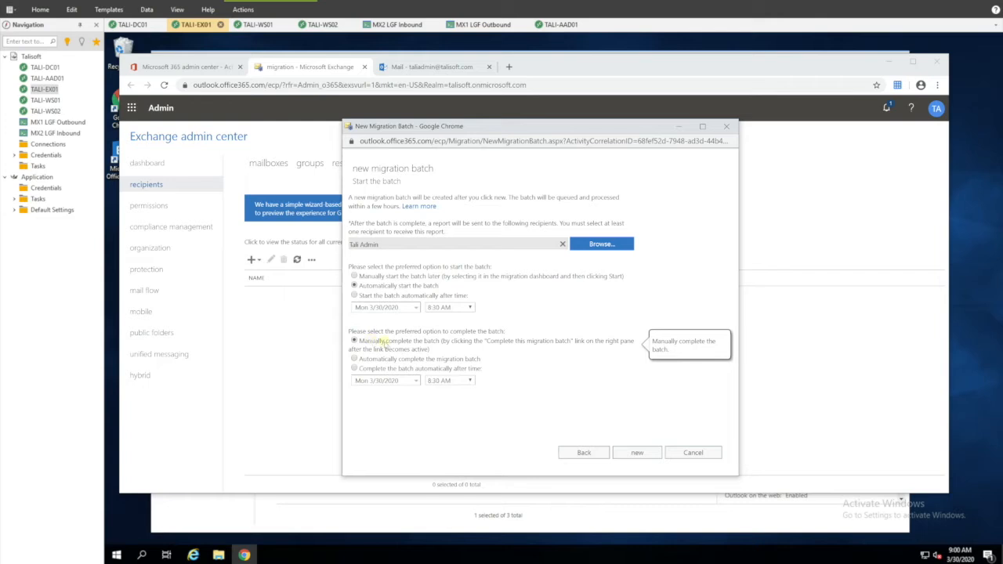
Step: Create Migration Batch 1 to start automatically and dismiss the saved confirmation
left_click(637, 454)
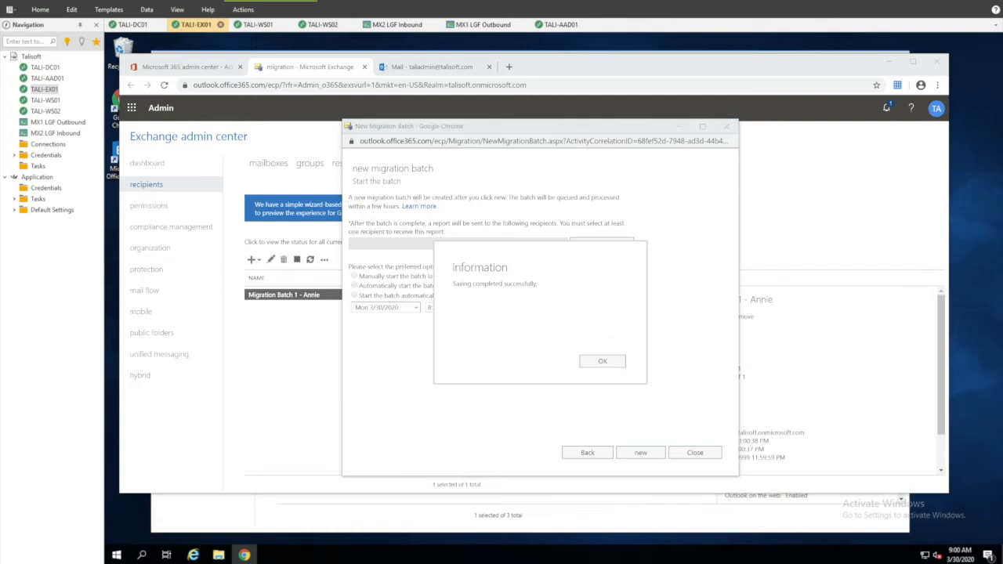
left_click(602, 363)
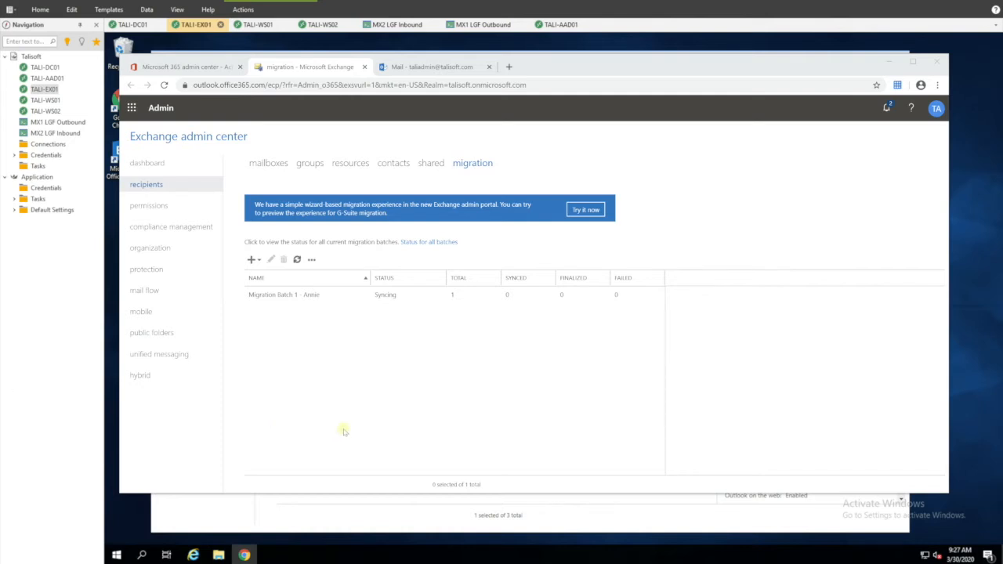
left_click(297, 294)
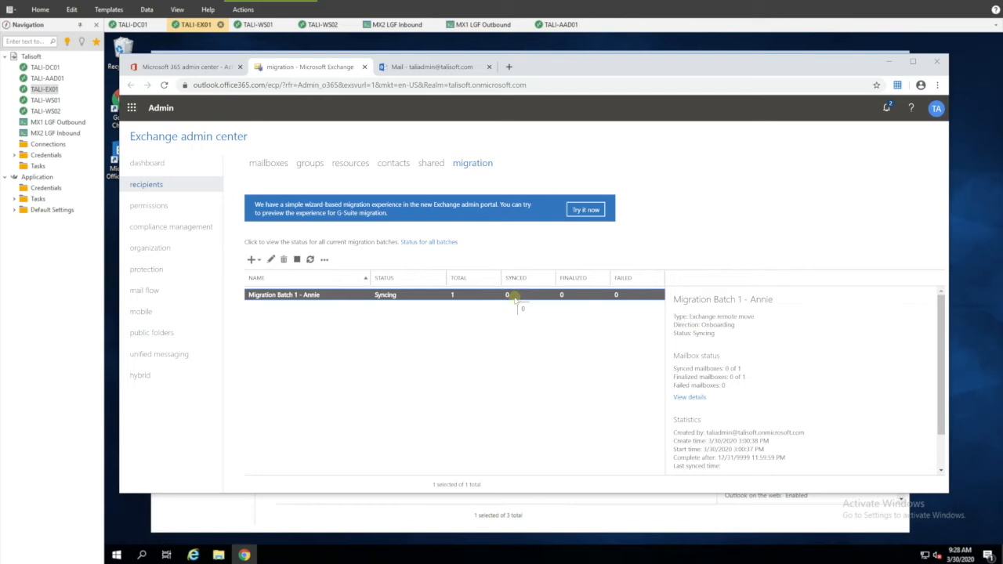
left_click(700, 397)
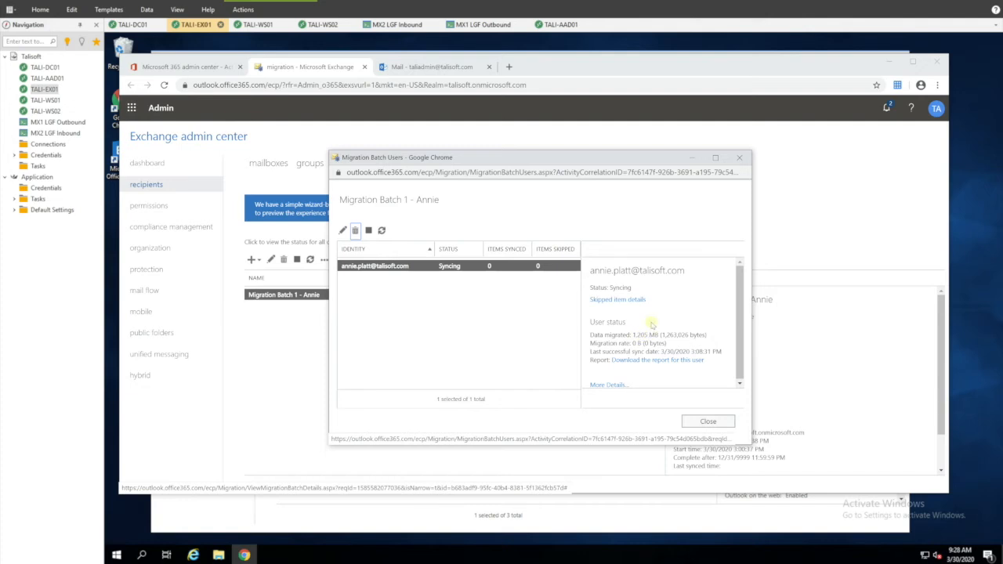
left_click(706, 421)
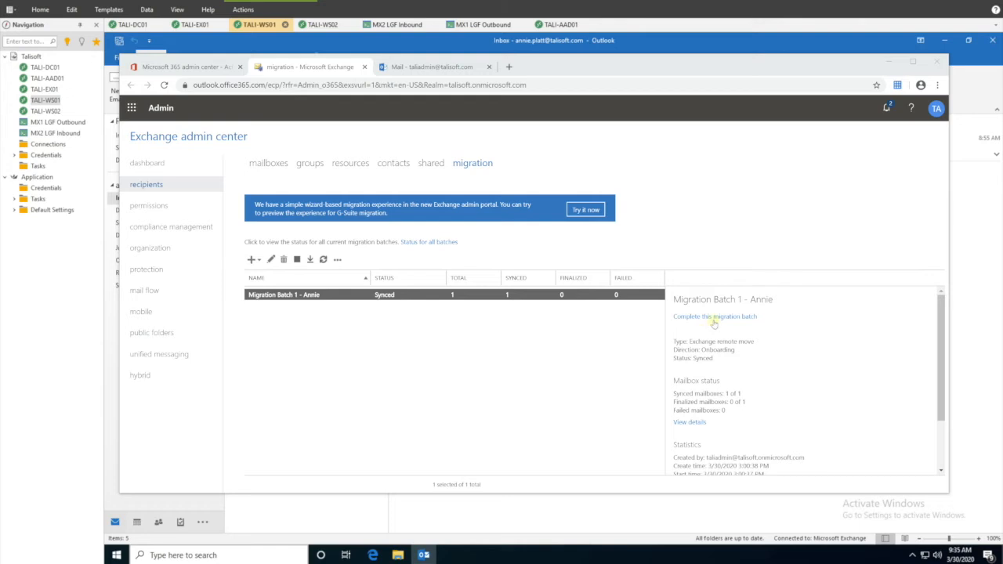
left_click(691, 421)
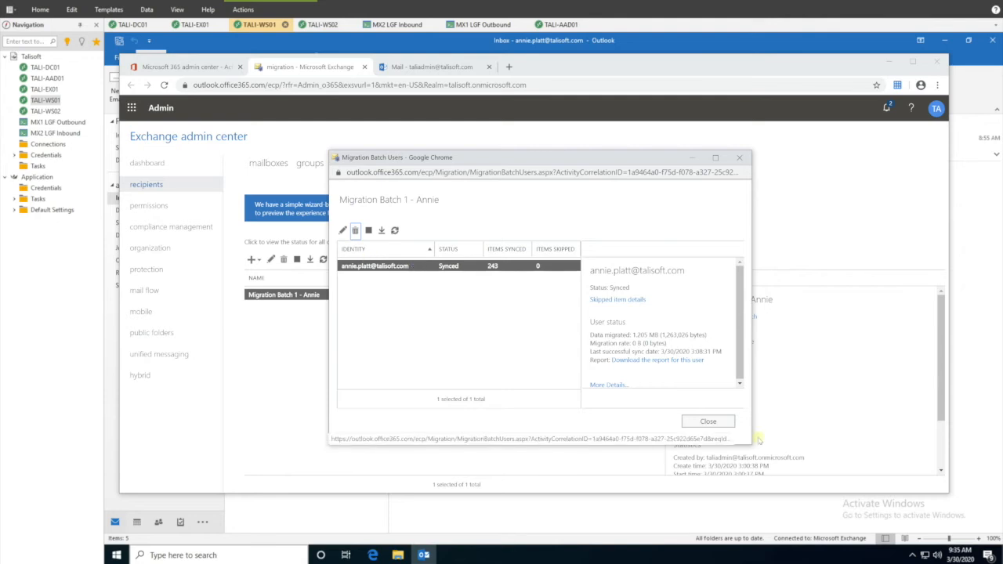
left_click(724, 421)
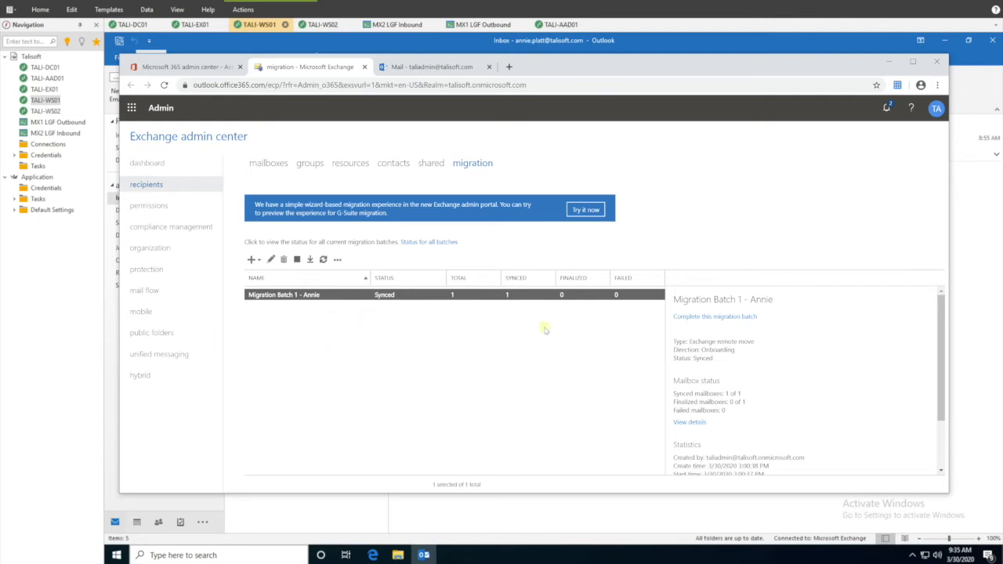
Step: Complete the migration batch, confirm the warning, then switch to the TALI-WS01 Outlook inbox
left_click(700, 317)
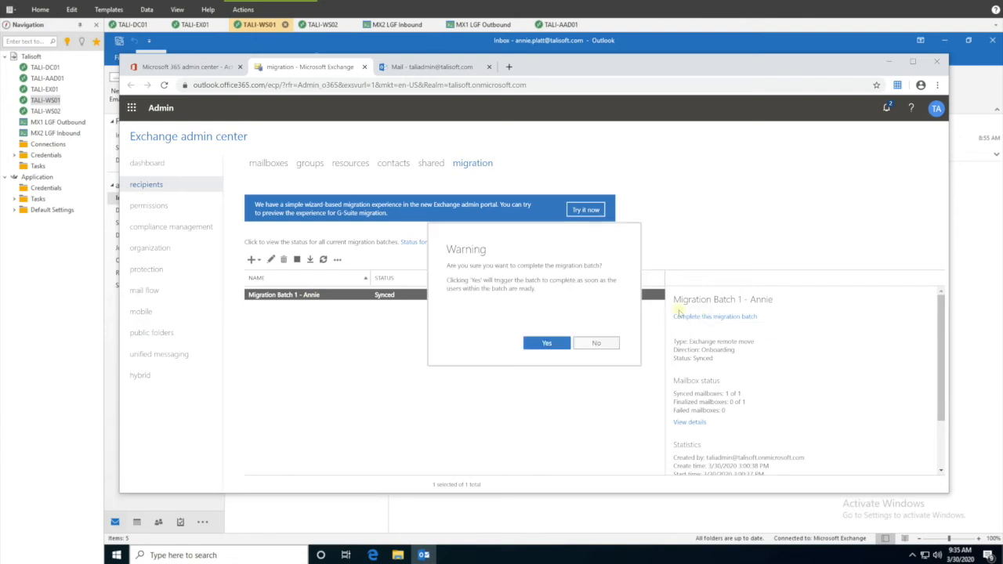
left_click(551, 345)
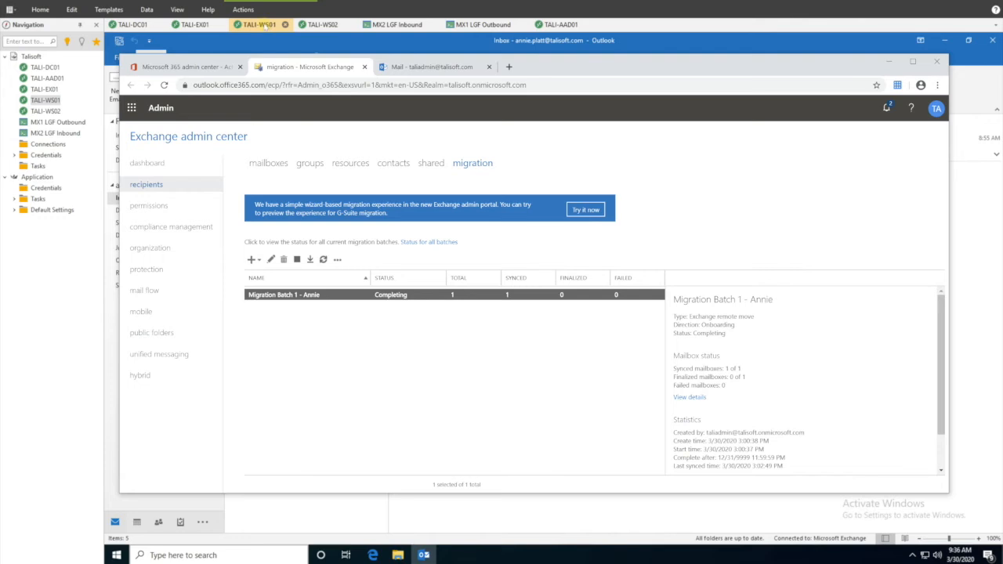
left_click(259, 26)
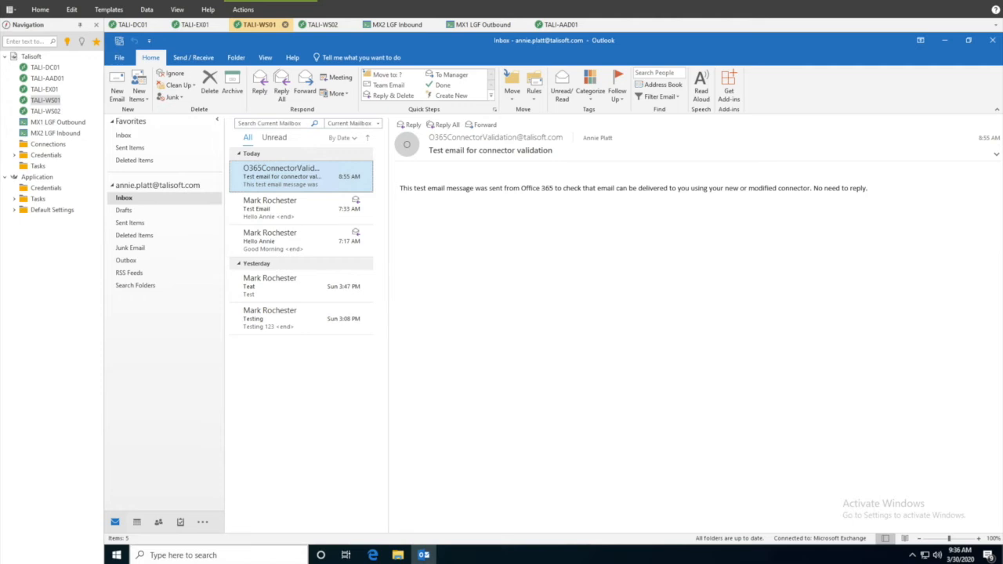
Step: Switch back to the Chrome window with the Exchange admin center migration page
key("alt+Tab")
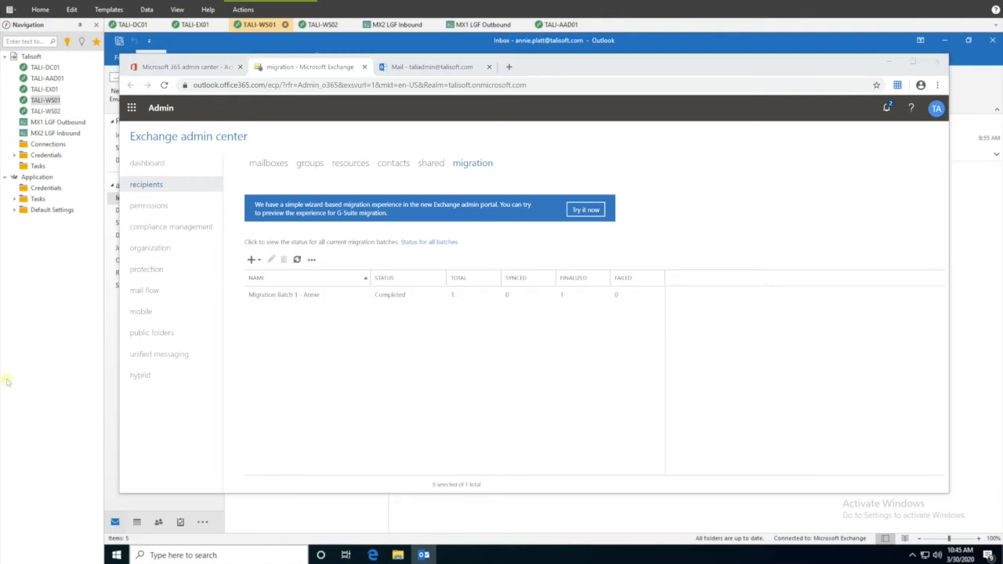
Step: Verify the batch shows Completed with 264 items synced, then dismiss the PuTTY error on TALI-WS01
left_click(201, 355)
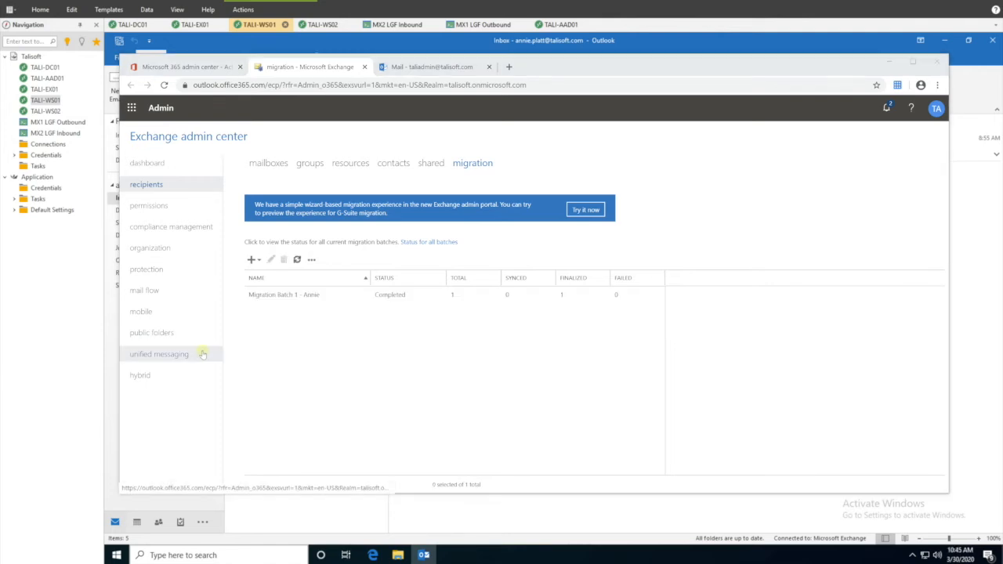
left_click(337, 295)
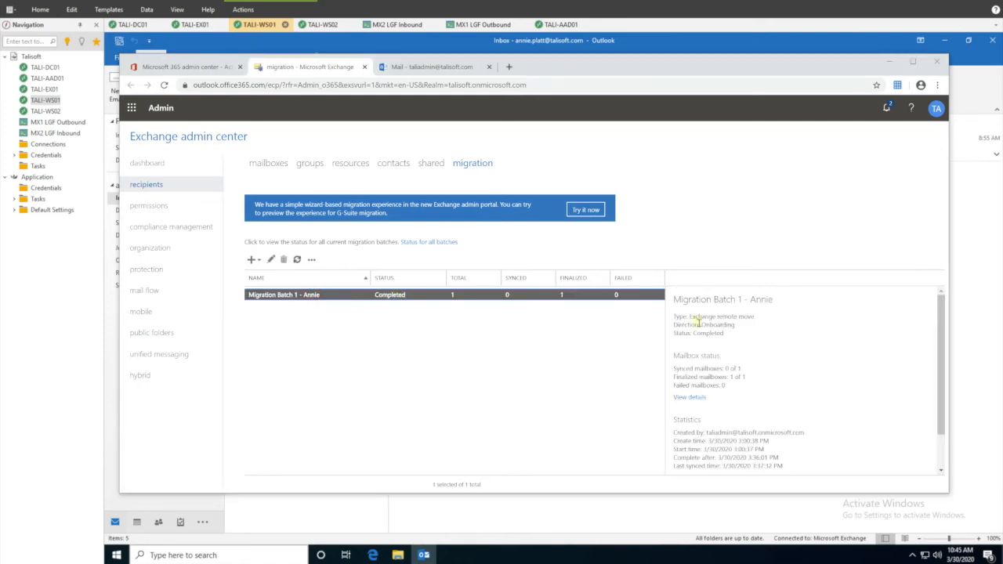
left_click(690, 397)
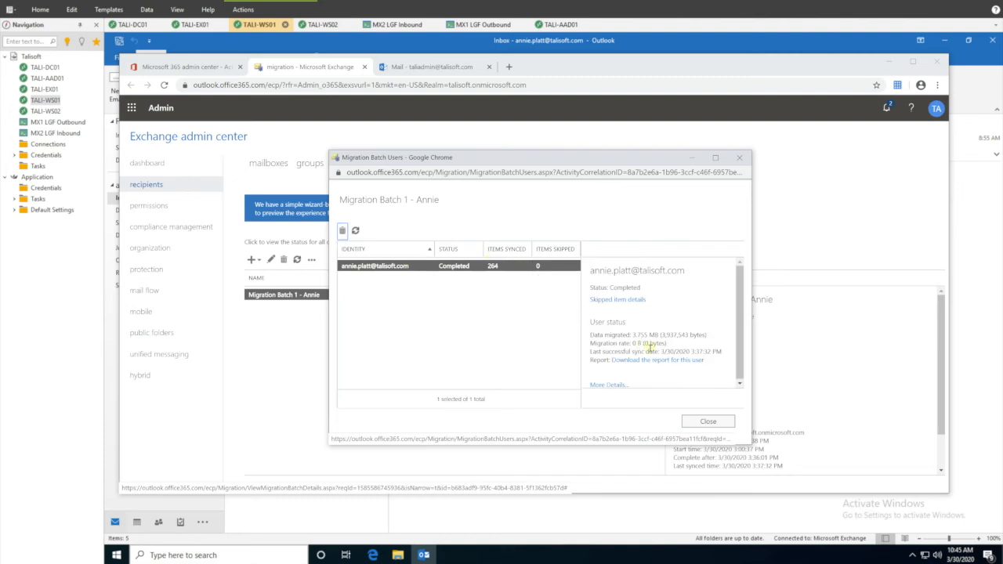
left_click(708, 421)
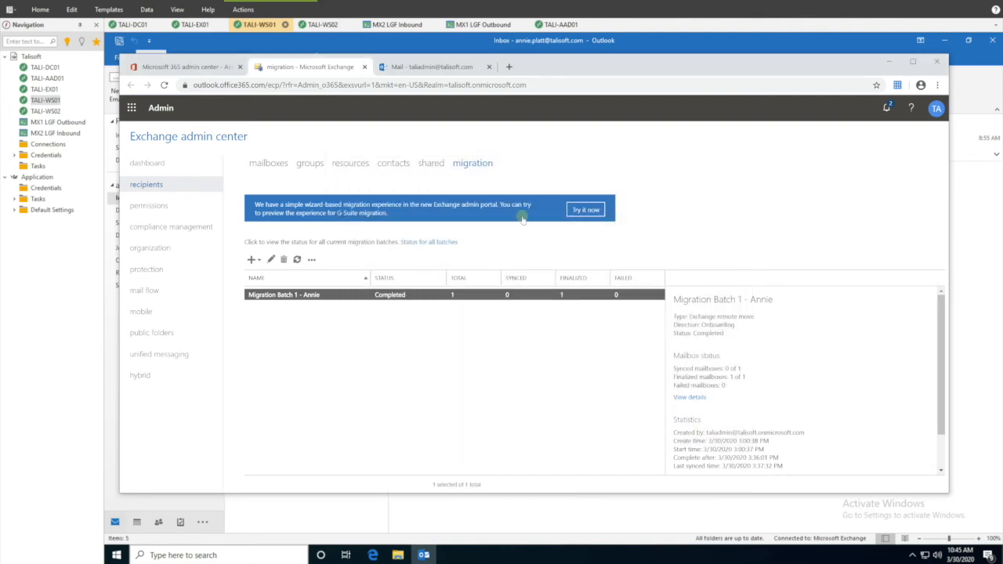
left_click(262, 26)
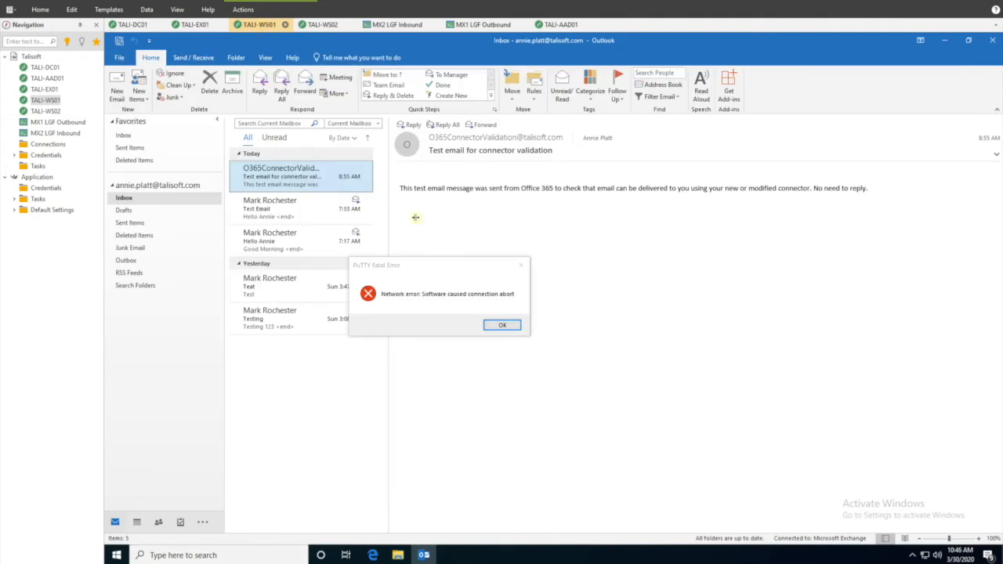
left_click(501, 326)
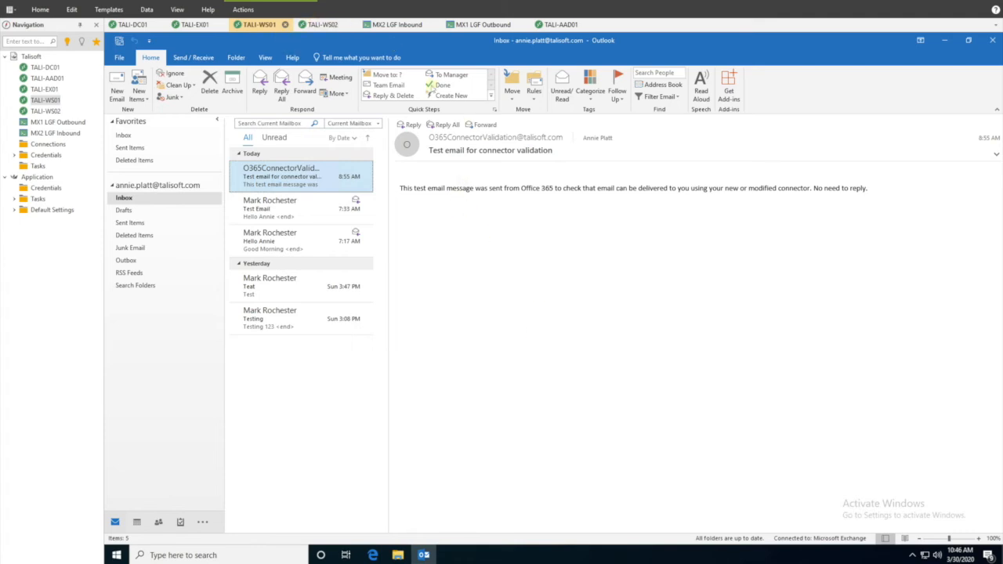
Step: Restart Outlook from Start's Recently added list so it loads the cloud mailbox
left_click(993, 44)
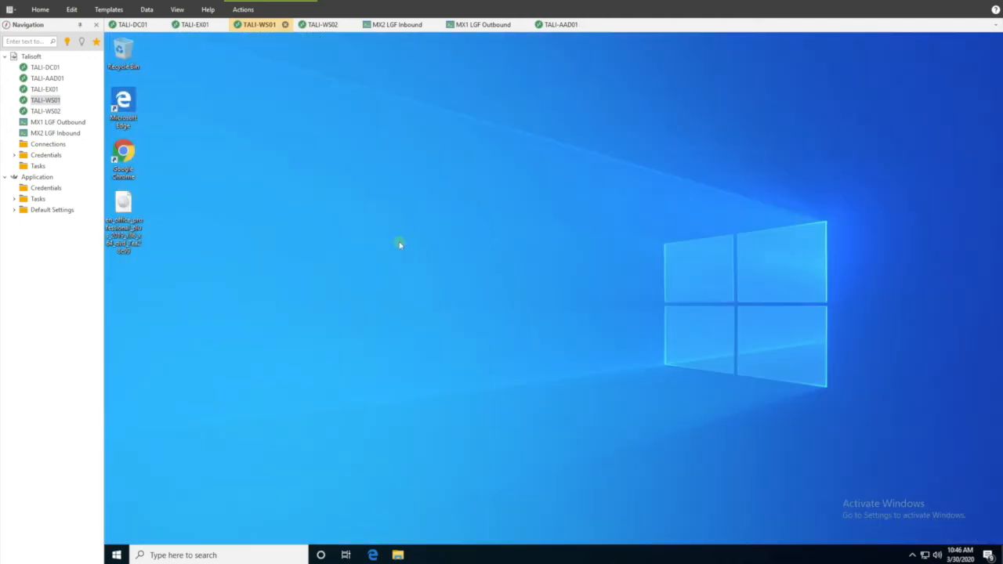
left_click(116, 555)
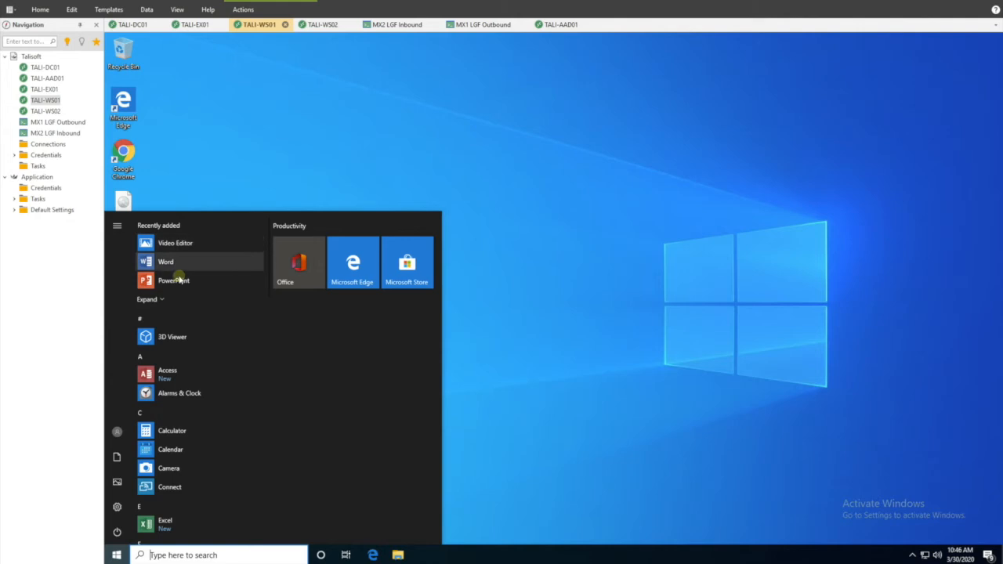
left_click(157, 301)
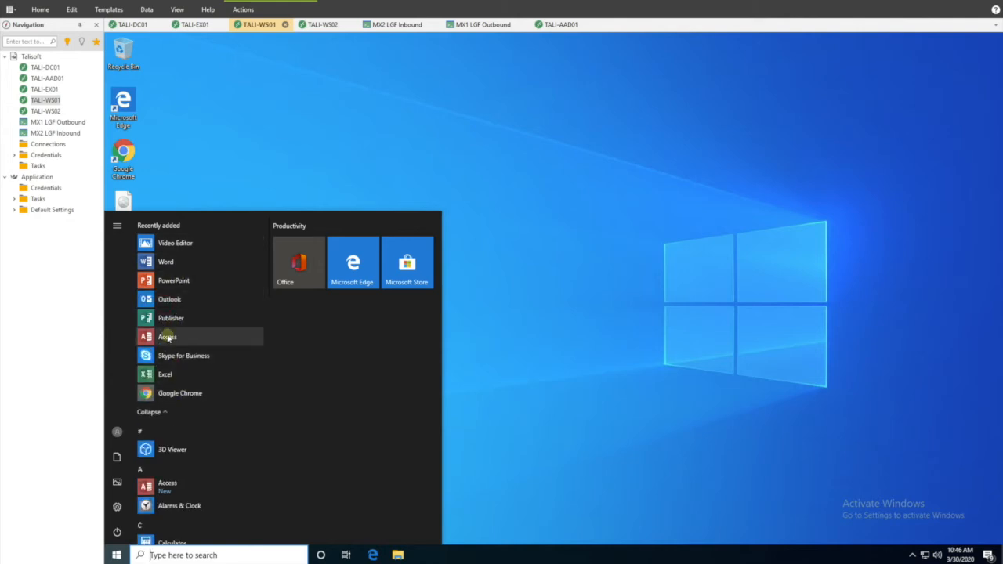
left_click(171, 318)
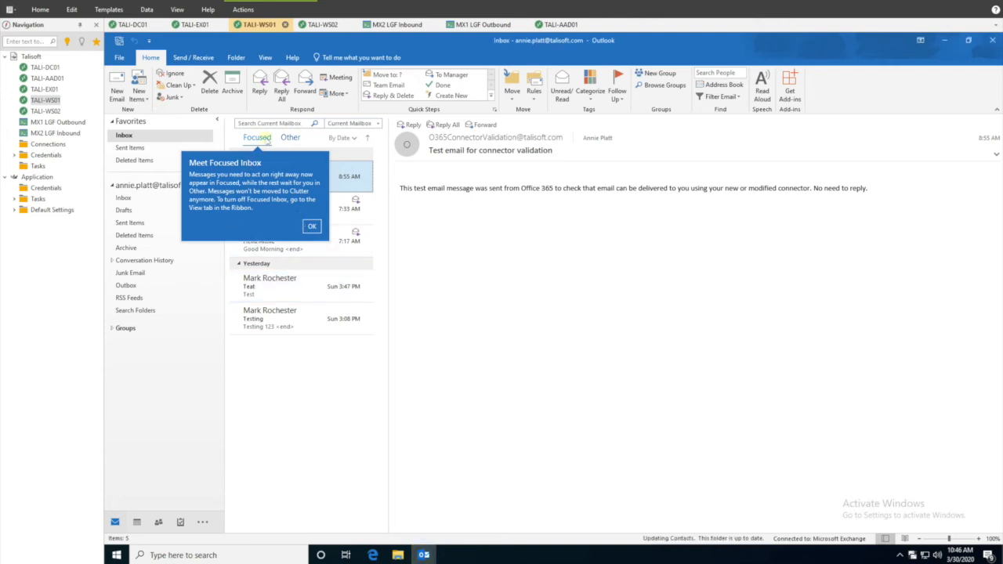
Step: Dismiss the Meet Focused Inbox prompt and turn off Show Focused Inbox in View
left_click(312, 227)
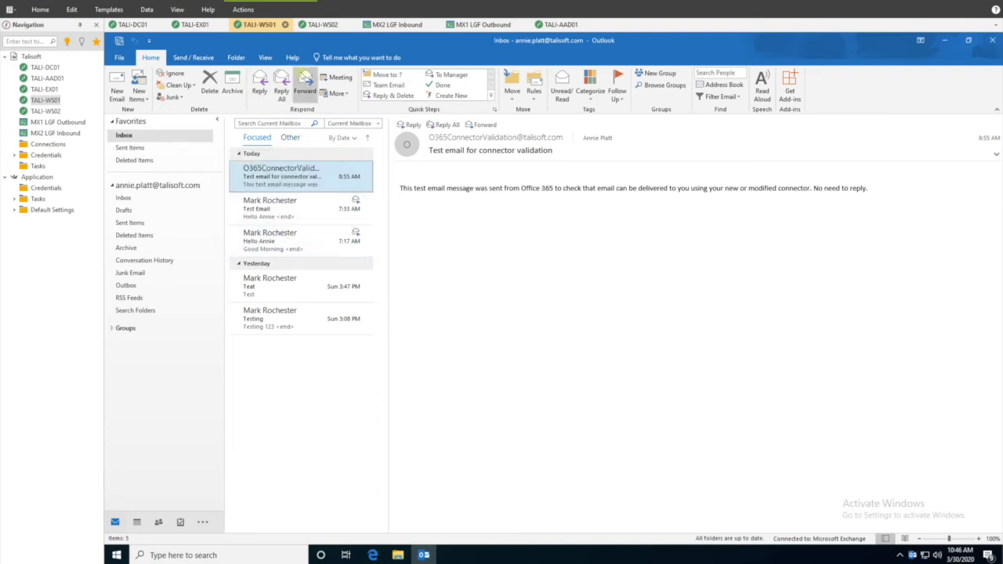
left_click(265, 57)
left_click(287, 91)
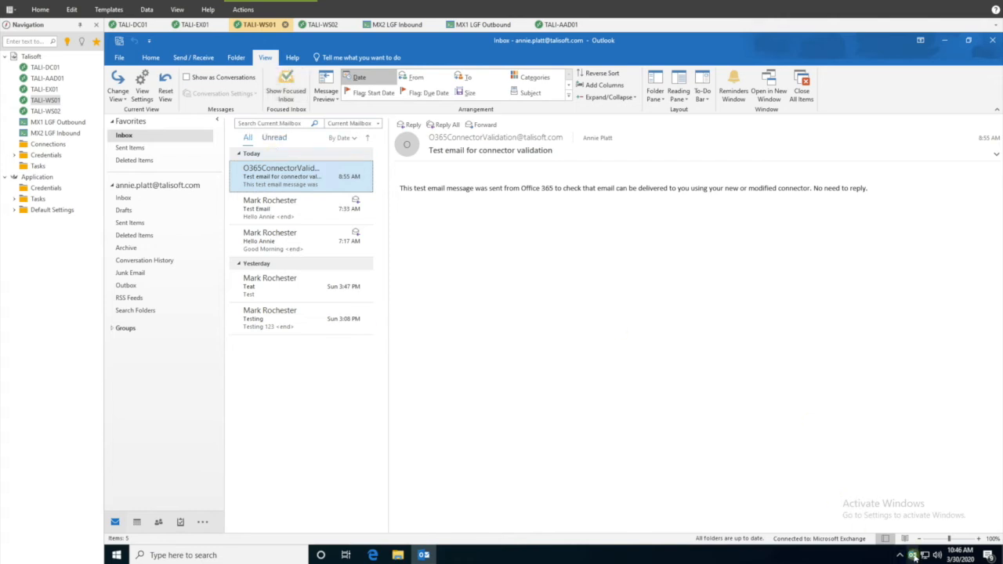
Step: Check Outlook's Connection Status to confirm all connections go to Office 365 servers
right_click(914, 555, "ctrl")
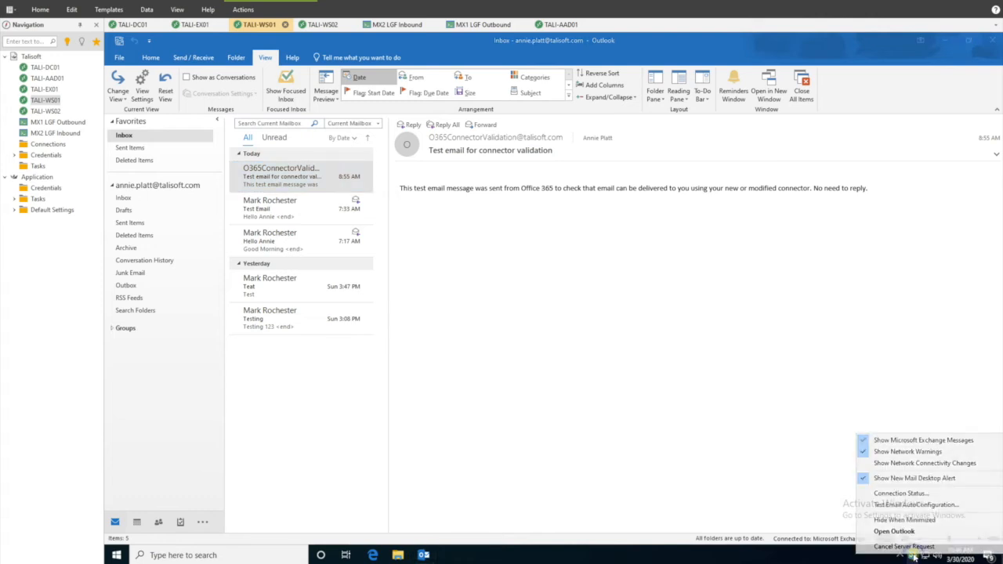
left_click(894, 493)
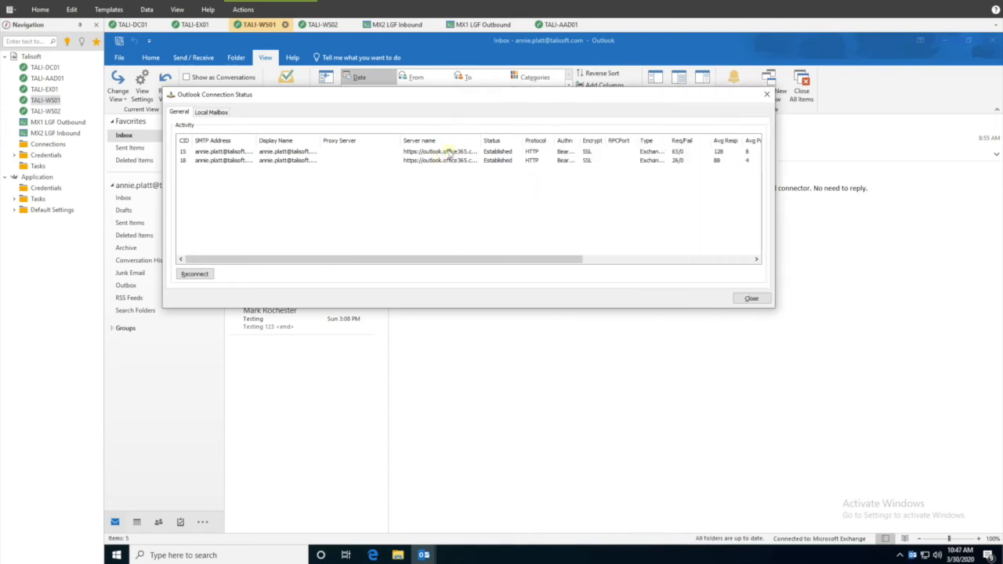
left_click(746, 300)
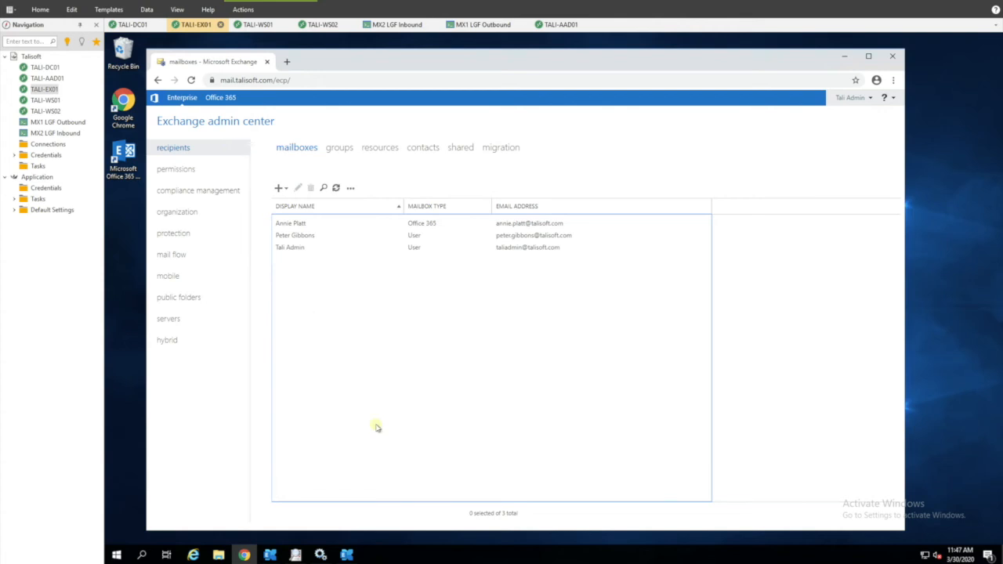
Step: Open the migrated user's mailbox properties to her email addresses
left_click(345, 320)
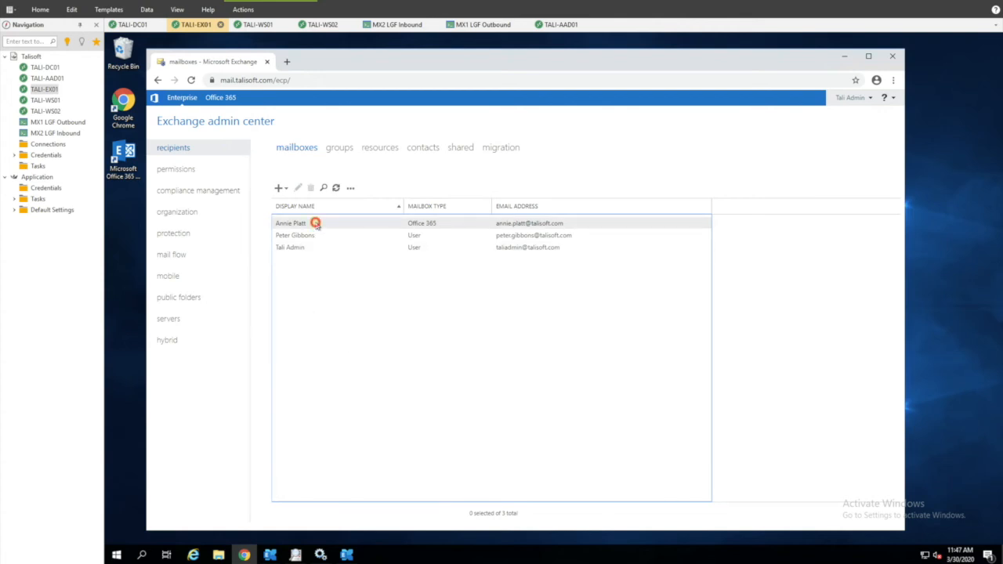
left_click(315, 224)
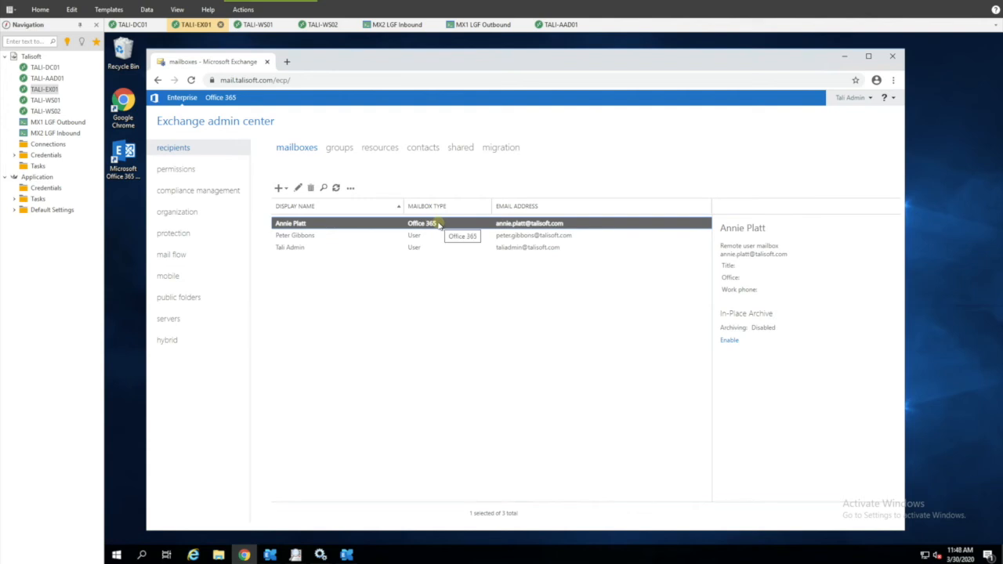
double_click(300, 224)
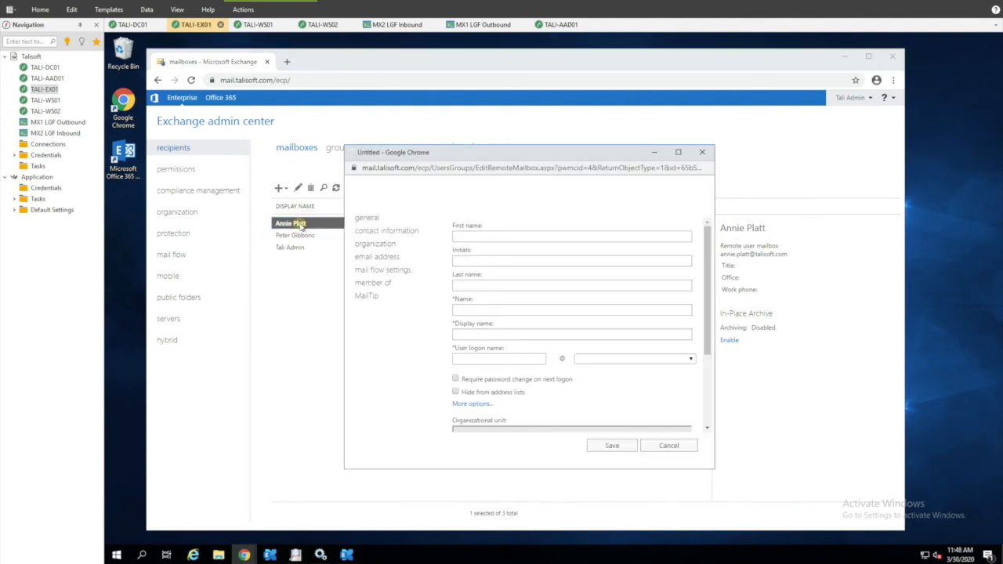
left_click(376, 258)
left_click_drag(706, 341, 713, 399)
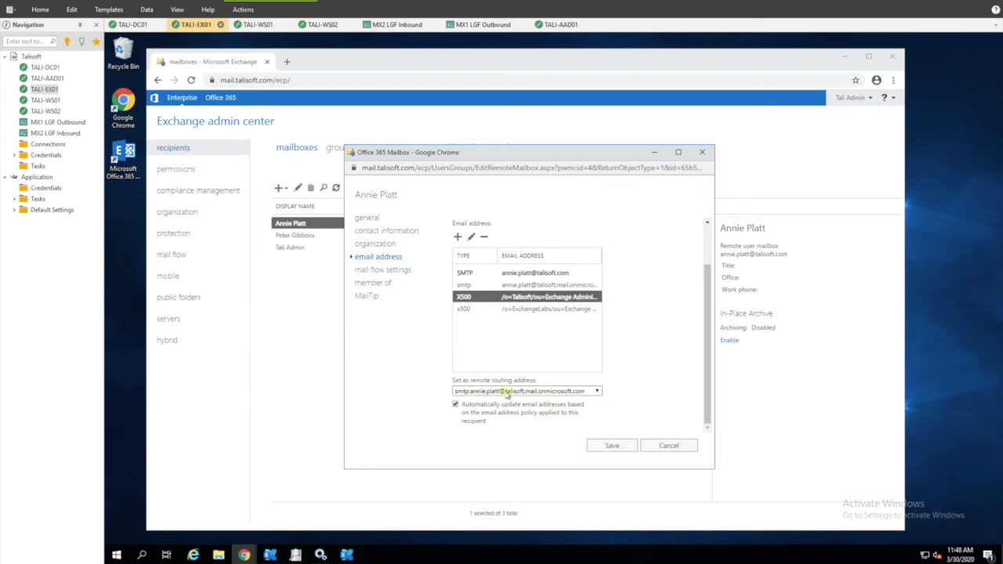
Step: Keep the remote routing address on mail.onmicrosoft.com, cancel without saving, and return to Outlook
left_click(544, 394)
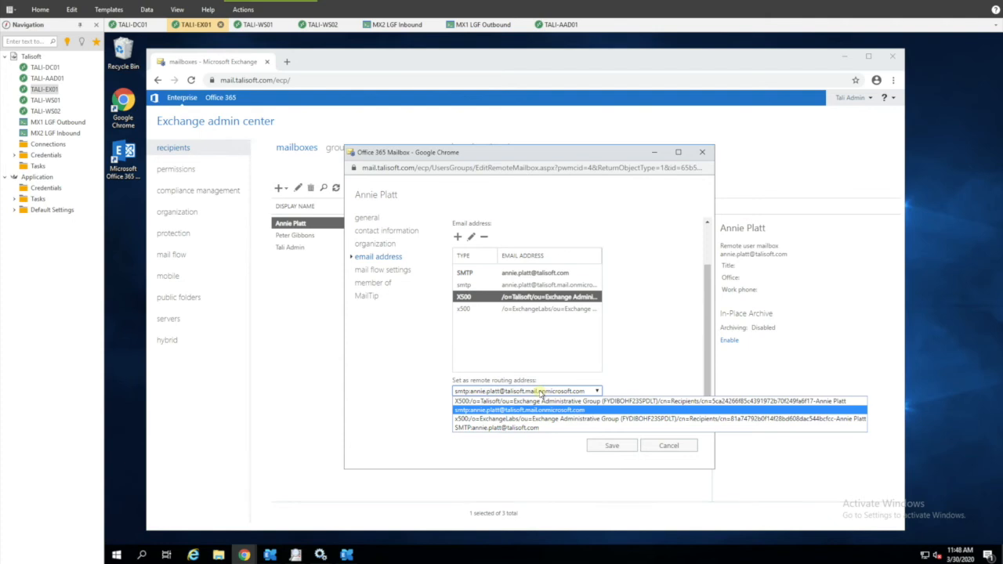
left_click(539, 392)
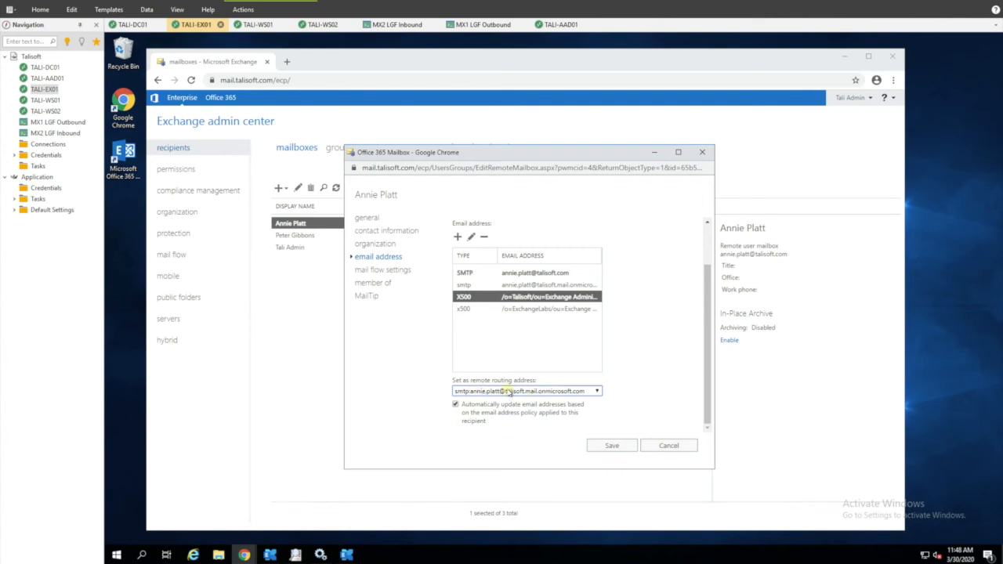
left_click(679, 447)
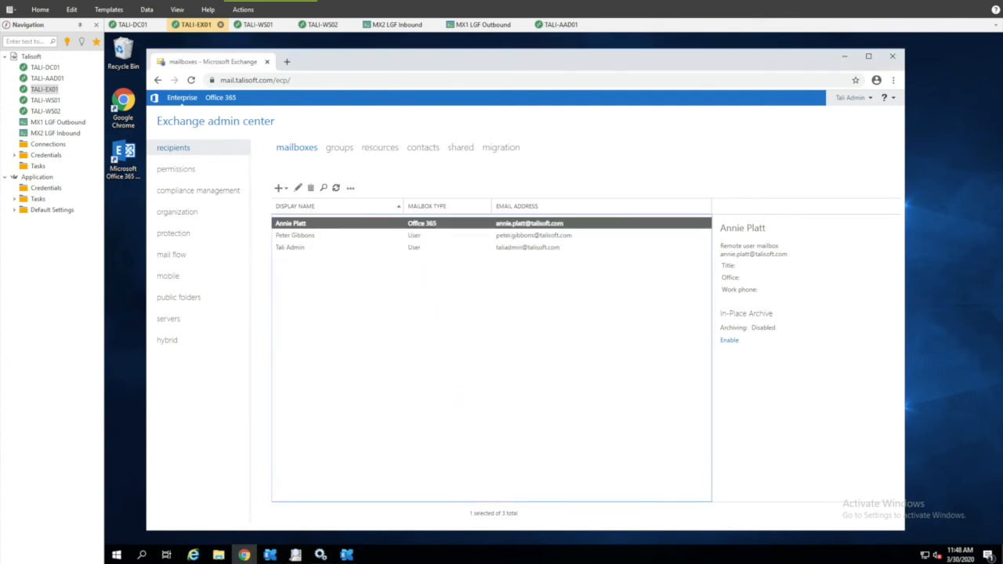
mouse_move(347, 555)
key("alt+Tab")
left_click(22, 127)
type("annie")
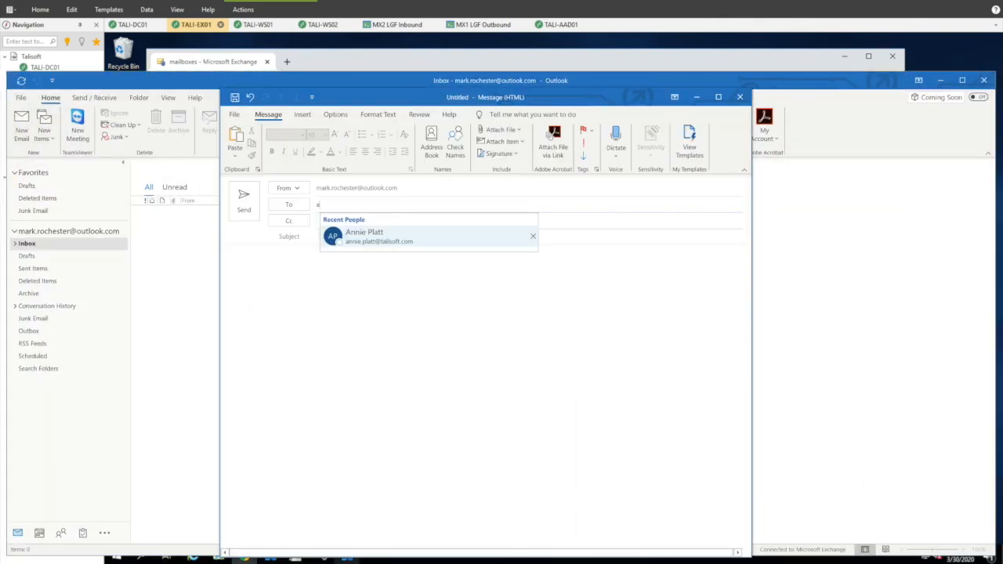
key("Return")
key("Tab")
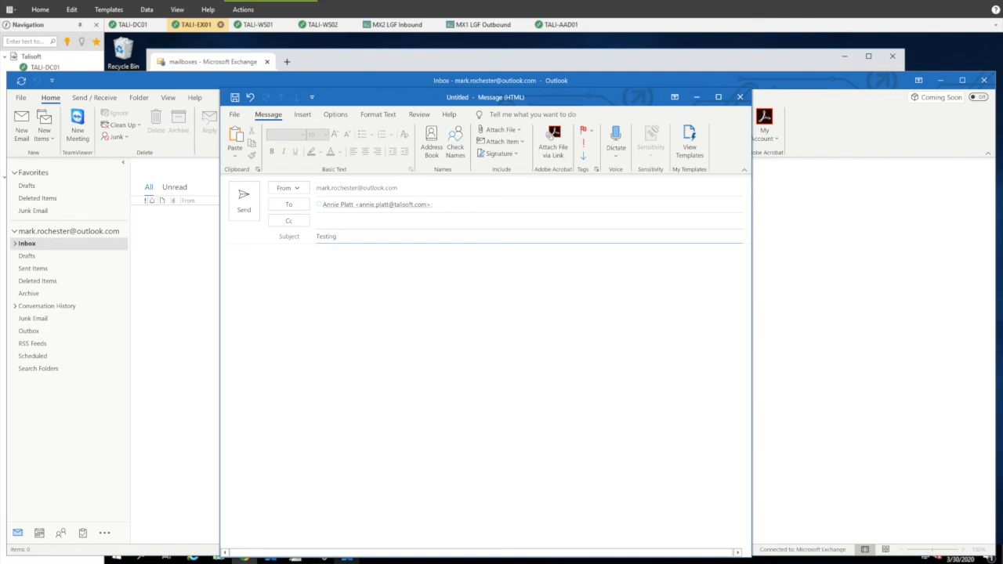
key("Tab")
type("asjgjcgjcsjdgjcjsdiog")
left_click(243, 198)
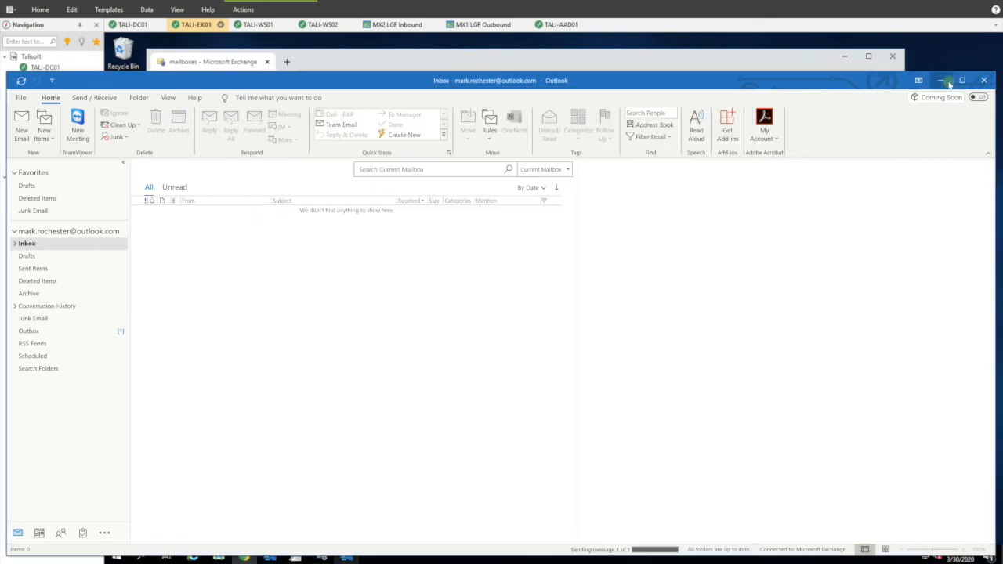
Step: Open the arrived Testing email in the TALI-WS01 workstation's Outlook, then minimize Outlook
left_click(941, 80)
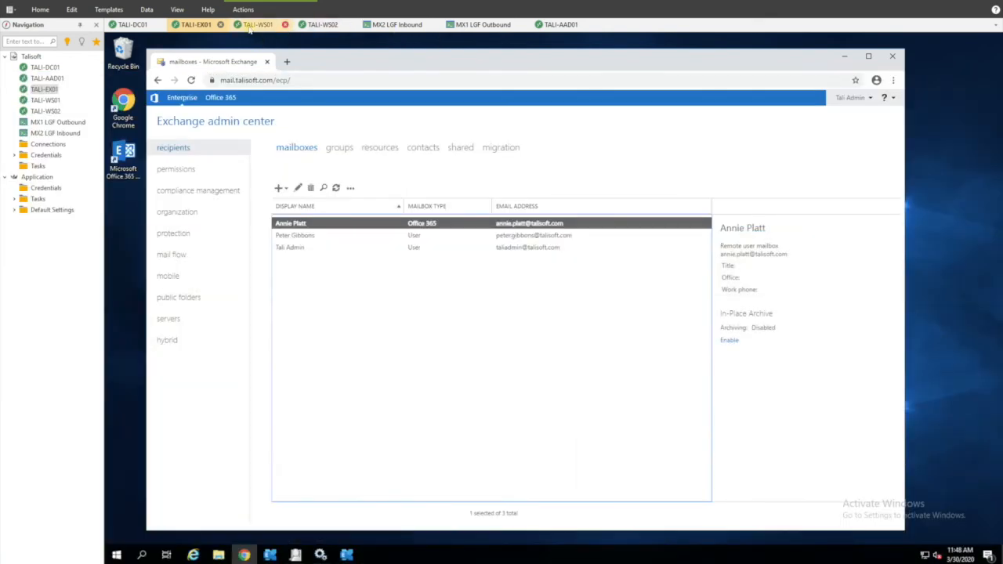
left_click(257, 25)
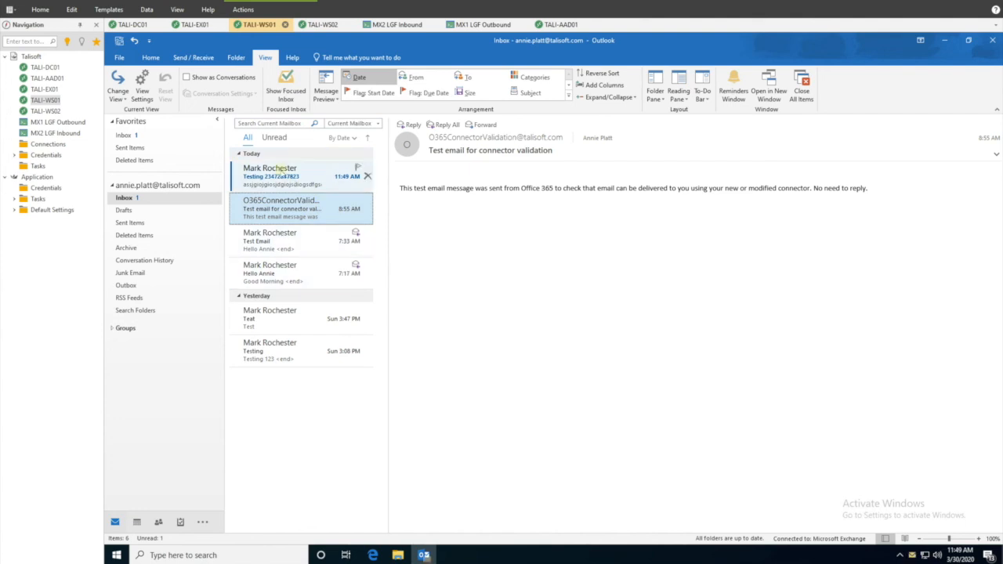
left_click(279, 174)
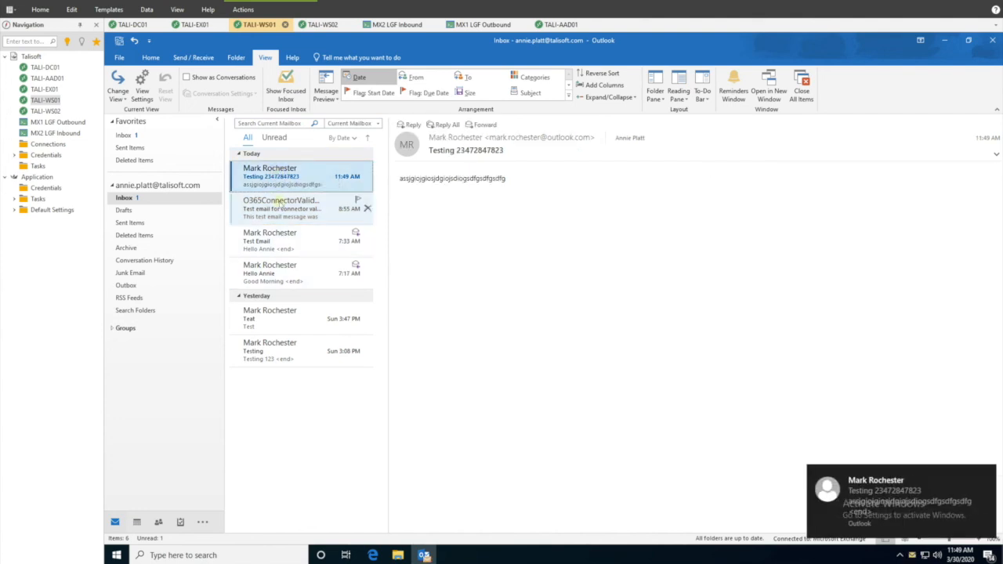
left_click(944, 43)
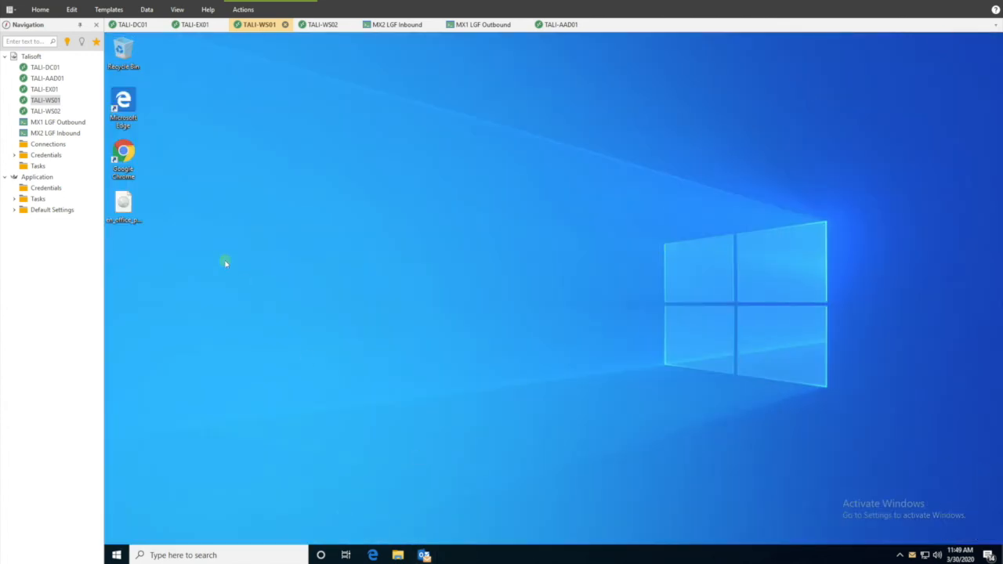
Step: Launch Chrome, widen its window, and go to portal.office.com
double_click(126, 153)
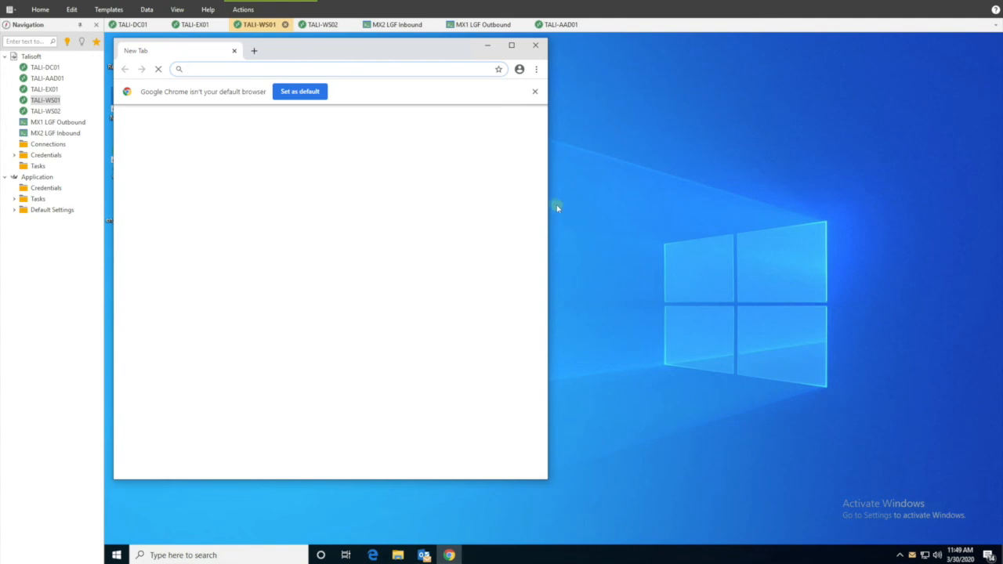
left_click_drag(547, 203, 951, 154)
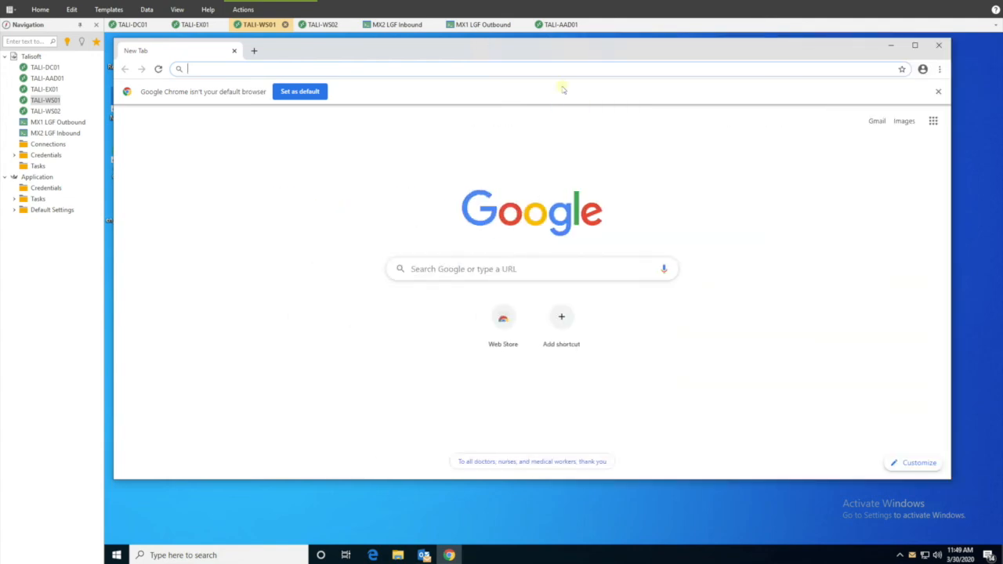
type("port")
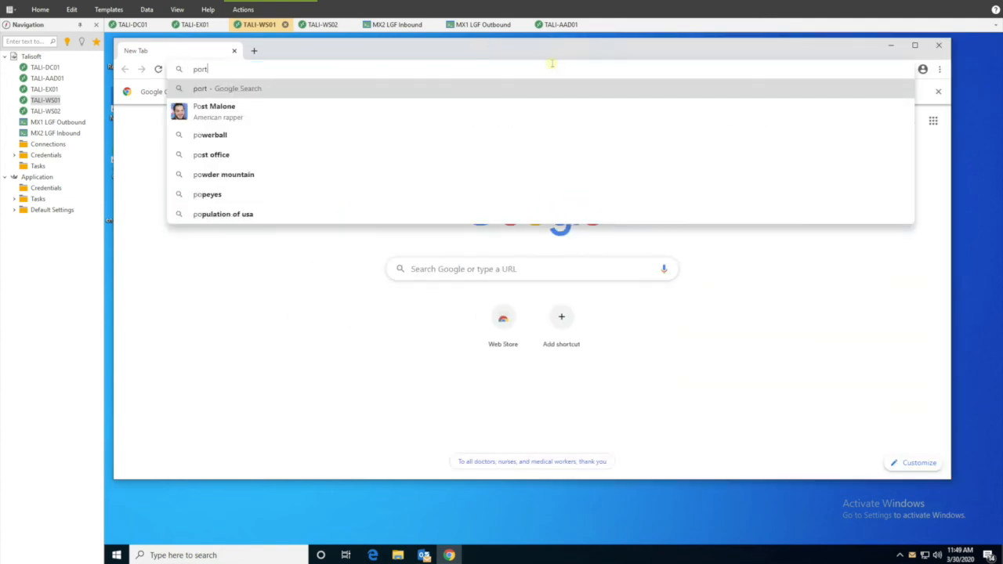
type("al.office.com")
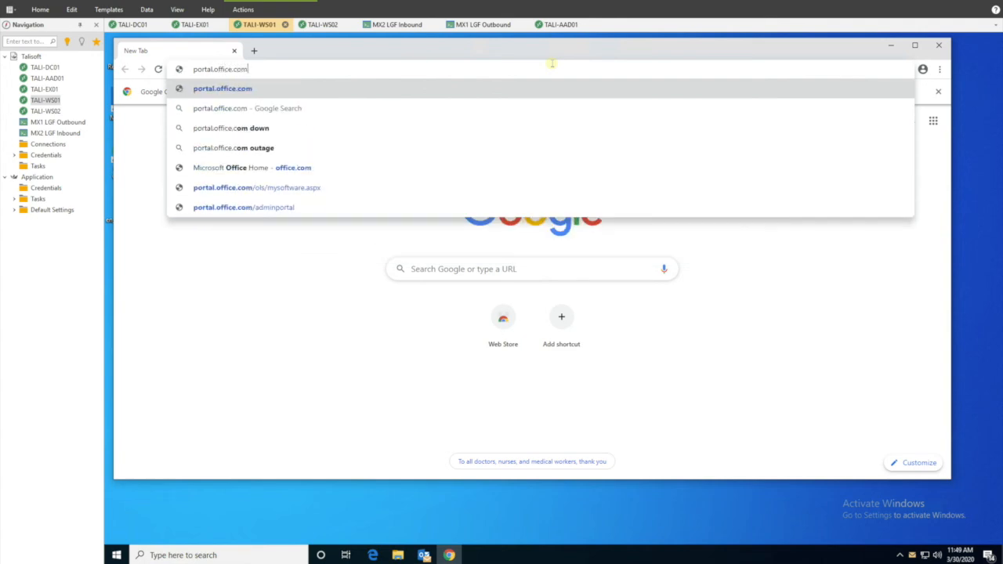
key("Return")
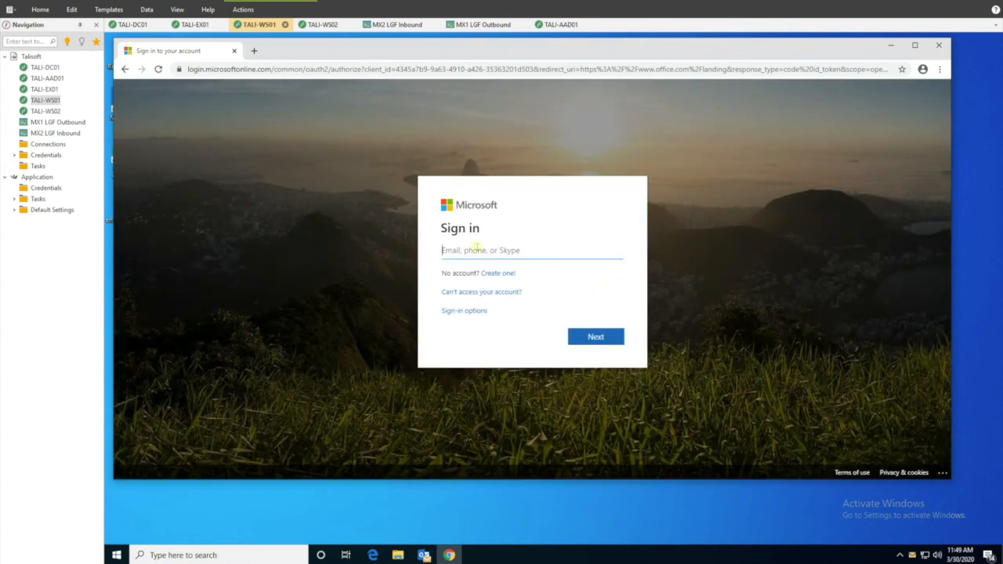
Step: Sign in as the migrated user, declining to stay signed in or save the password
key("Return")
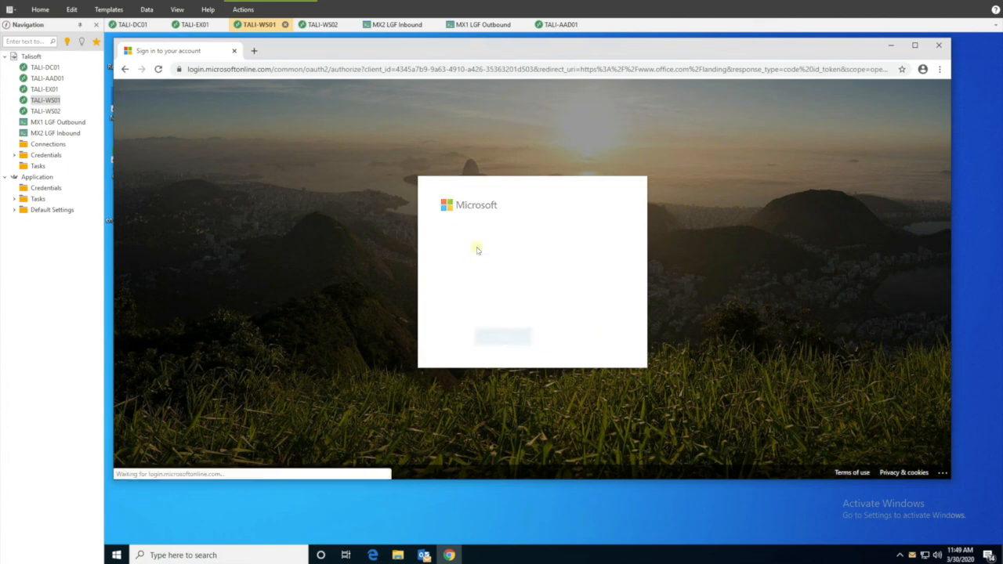
type("••")
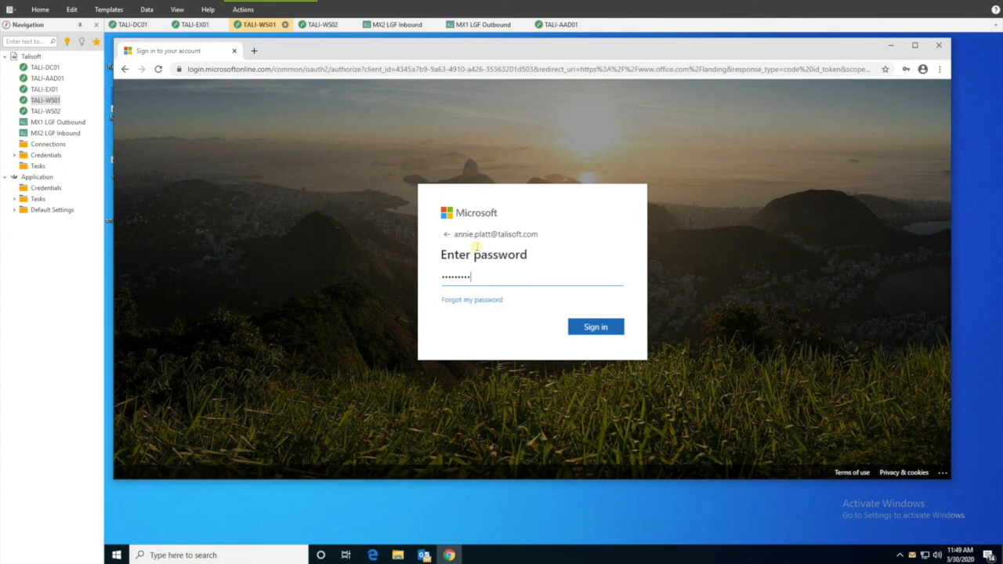
type("•••••••")
key("Return")
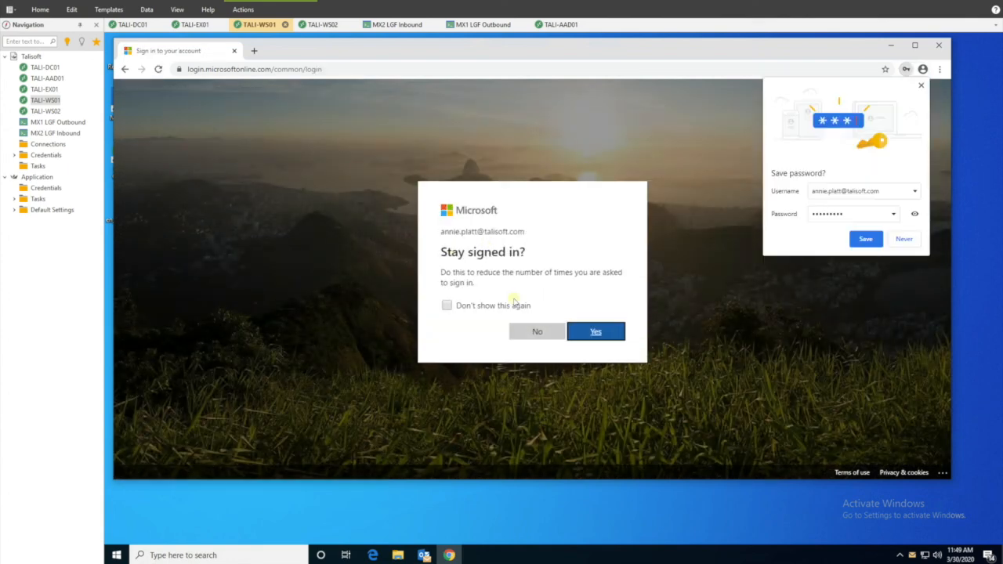
left_click(534, 335)
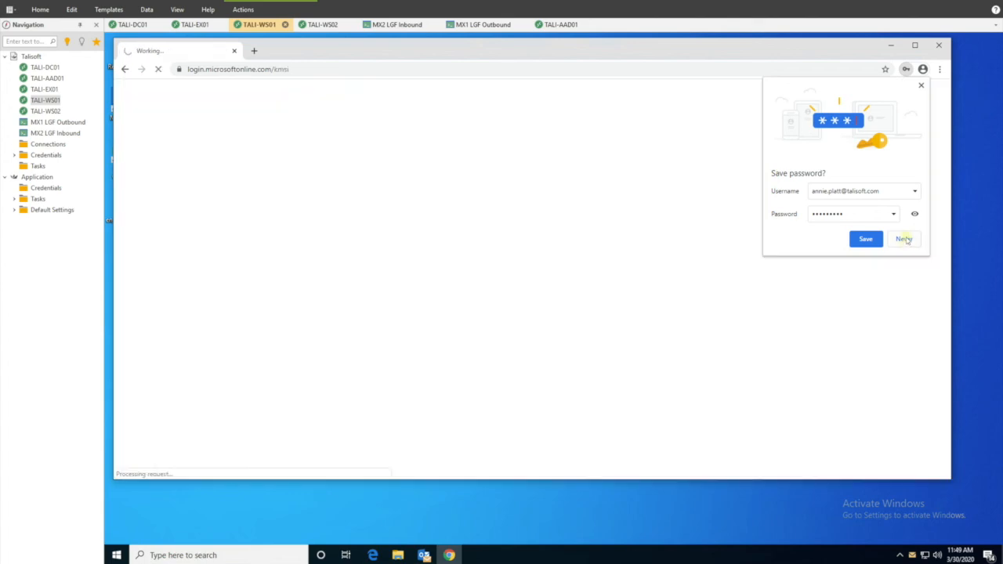
left_click(905, 240)
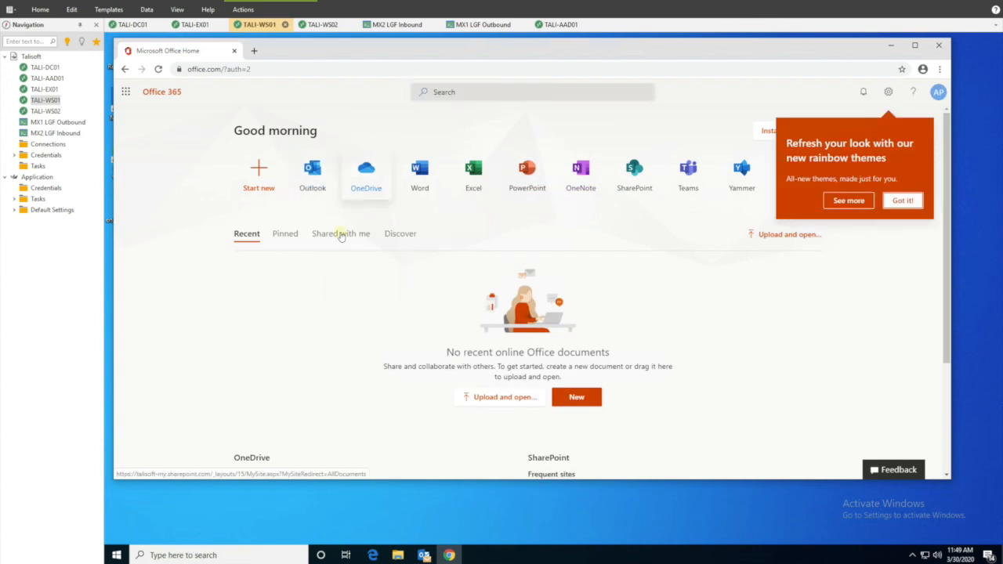
left_click(308, 192)
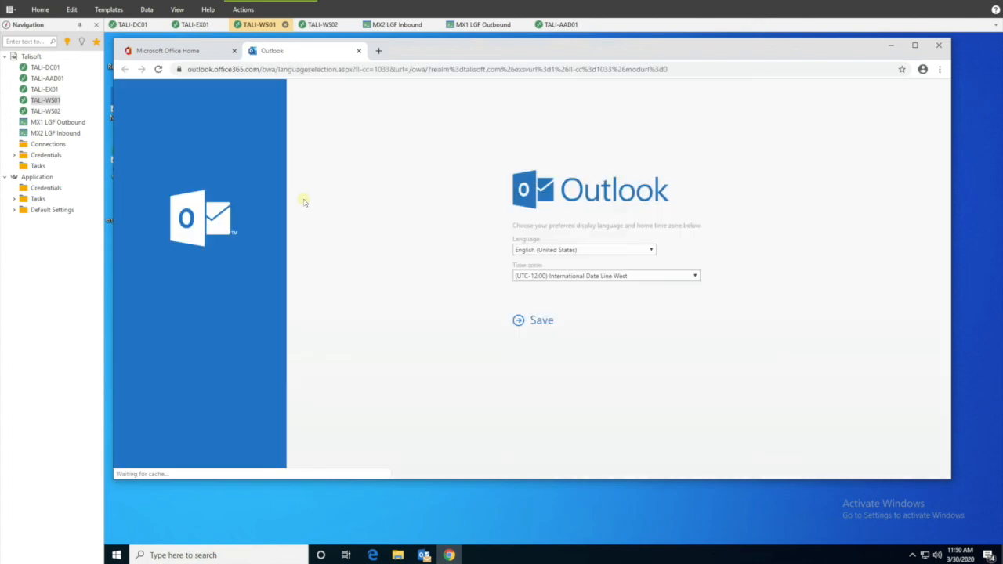
left_click(602, 277)
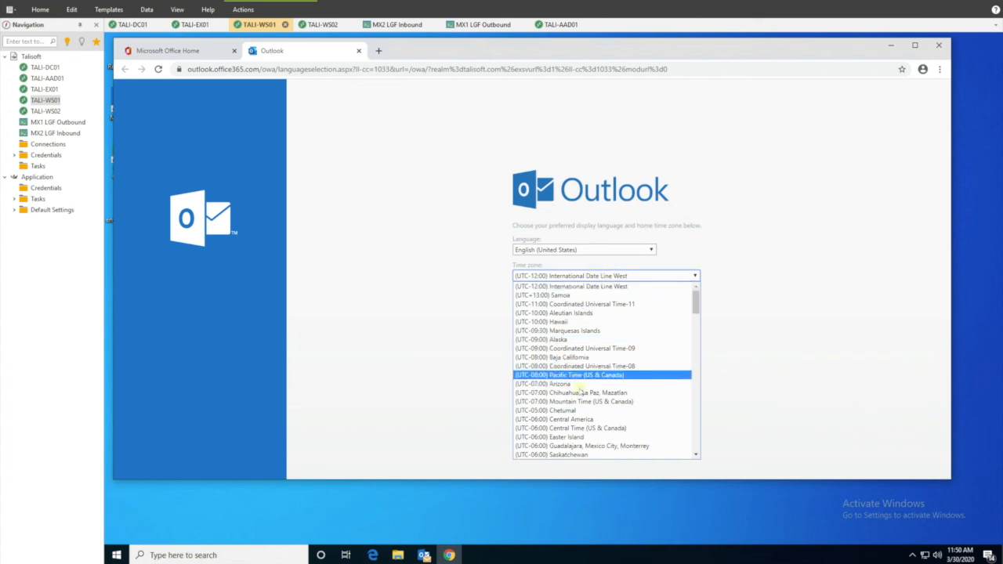
left_click(581, 403)
left_click(554, 320)
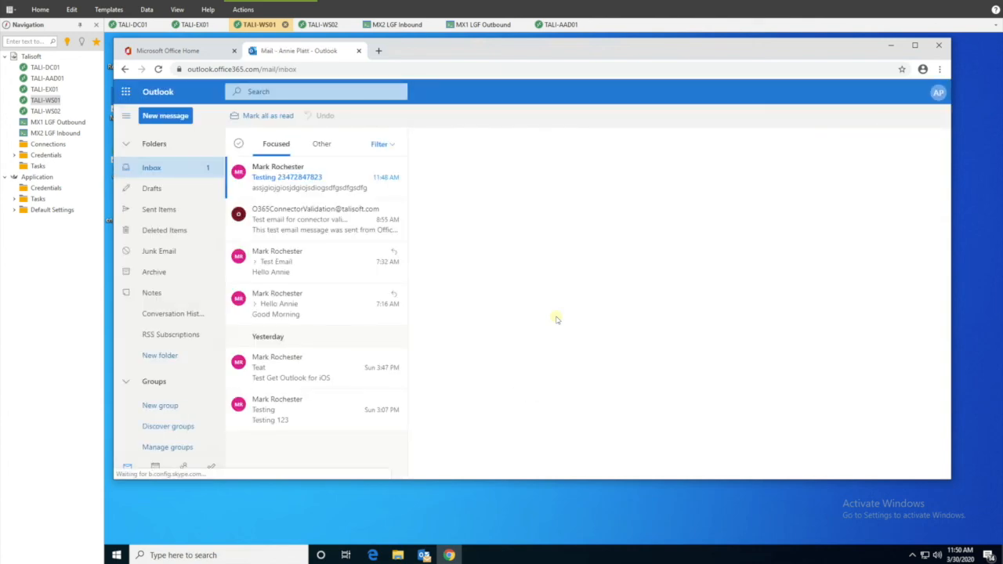
left_click(294, 178)
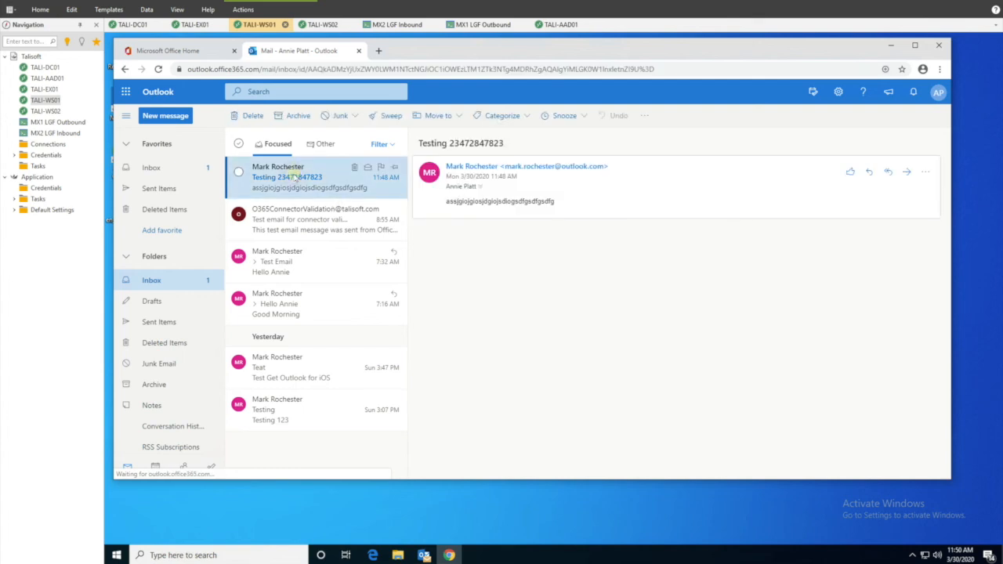